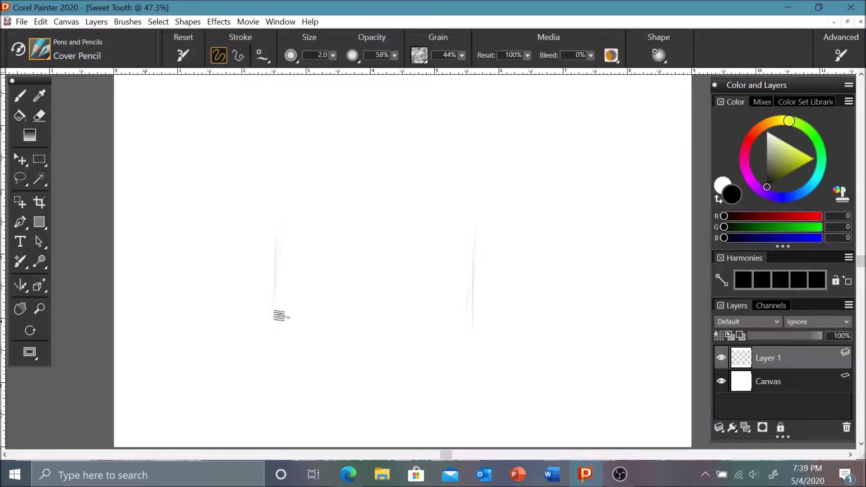
- Sketch the truck's windshield, front roof edge, hood and the front face's vertical edges with light Cover Pencil strokes
drag(486, 229, 471, 300)
drag(298, 219, 276, 307)
mouse_move(293, 212)
mouse_down()
mouse_move(496, 218)
mouse_move(469, 326)
mouse_up()
drag(296, 194, 494, 198)
drag(469, 329, 455, 367)
mouse_move(228, 342)
mouse_down()
mouse_move(455, 367)
mouse_move(221, 344)
mouse_up()
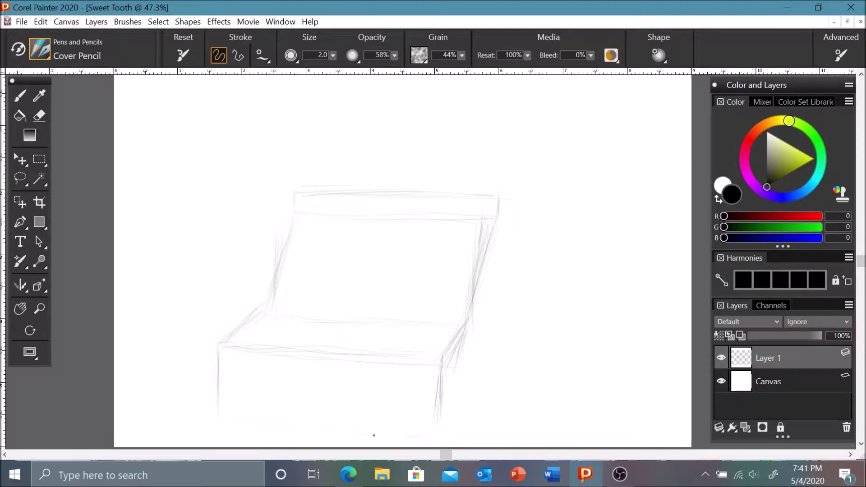
- Sketch the truck's receding roof and long side panel in perspective, firming up the hood's upper edge
drag(273, 308, 464, 321)
mouse_move(327, 174)
mouse_down()
mouse_move(480, 133)
mouse_move(499, 192)
mouse_up()
mouse_move(536, 134)
mouse_down()
mouse_move(518, 292)
mouse_move(444, 431)
mouse_move(473, 375)
mouse_up()
drag(543, 157, 519, 284)
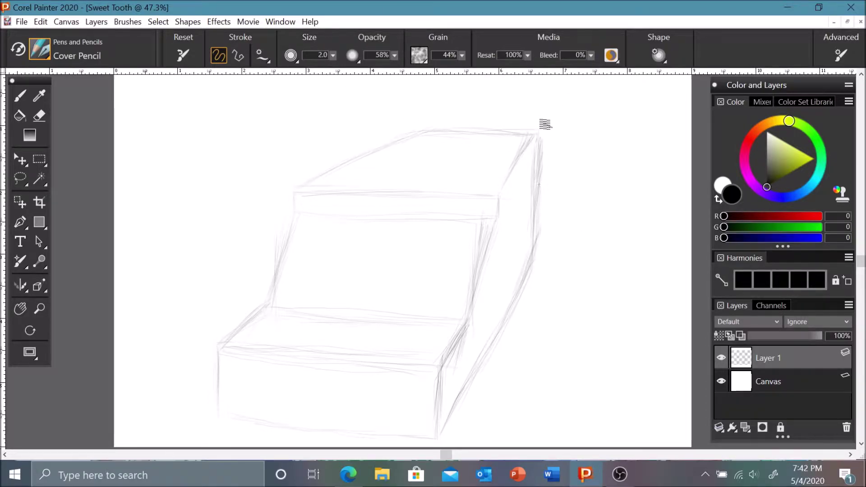
mouse_move(539, 170)
mouse_down()
mouse_move(545, 220)
mouse_move(517, 283)
mouse_up()
- Sketch the windshield's center divider and the front and rear wheels on the truck's visible side
drag(382, 221, 361, 307)
mouse_move(454, 397)
mouse_down()
mouse_move(483, 383)
mouse_move(471, 406)
mouse_move(487, 364)
mouse_move(456, 436)
mouse_up()
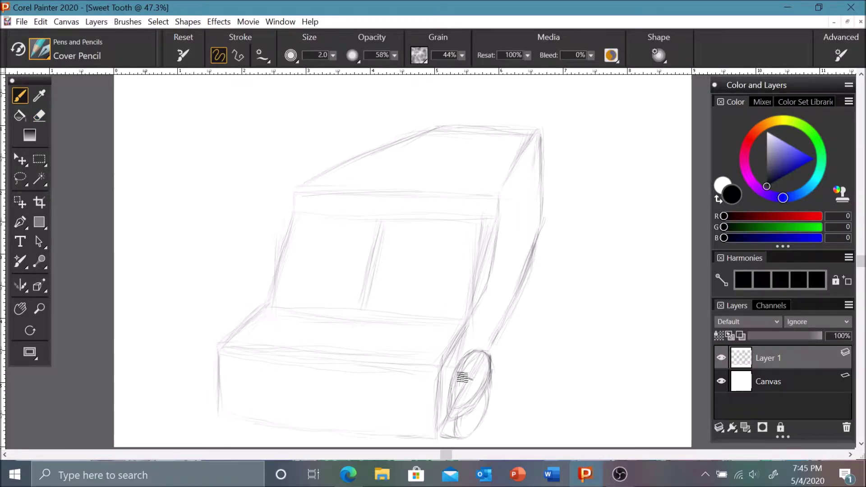
mouse_move(521, 284)
mouse_down()
mouse_move(518, 253)
mouse_move(532, 271)
mouse_move(542, 262)
mouse_up()
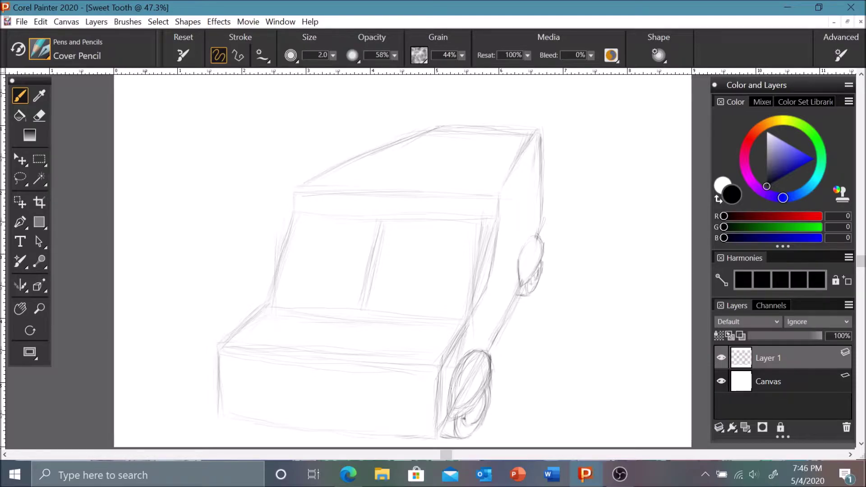
- Sketch the front bumper, round headlights and a rectangular grille filled with horizontal slats on the truck's front
mouse_move(213, 406)
mouse_down()
mouse_move(440, 442)
mouse_move(259, 431)
mouse_up()
drag(340, 434, 429, 427)
drag(276, 368, 275, 417)
drag(371, 375, 369, 428)
drag(437, 366, 221, 348)
drag(284, 371, 357, 378)
mouse_move(289, 382)
mouse_down()
mouse_move(366, 389)
mouse_move(366, 401)
mouse_up()
drag(278, 411, 370, 425)
drag(275, 379, 364, 385)
- Redraw the windshield frame and hood edges with firmer strokes, including the front corner post along the side panel
drag(459, 314, 435, 365)
drag(485, 225, 461, 316)
drag(490, 212, 377, 220)
drag(291, 221, 265, 299)
drag(426, 315, 319, 303)
drag(497, 203, 476, 303)
drag(490, 218, 485, 286)
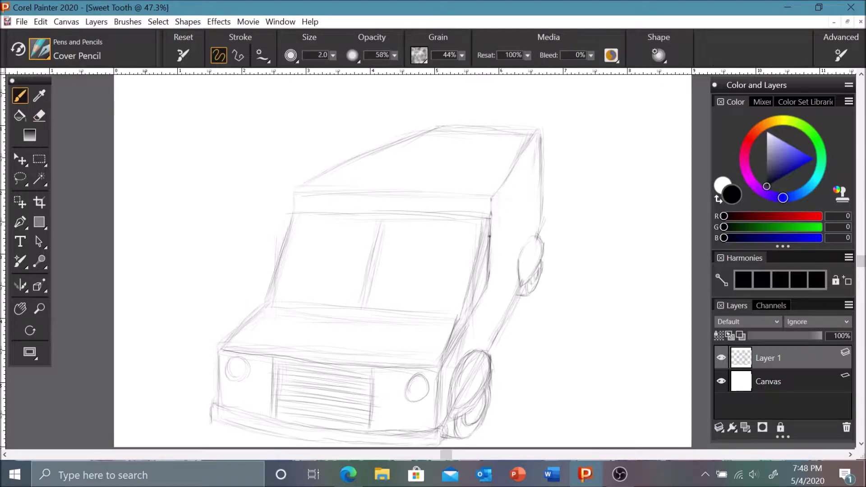
- Sketch the side door edge and a round shape at each side of the windshield's base, erasing stray lines
drag(504, 191, 498, 327)
drag(485, 288, 459, 317)
drag(462, 317, 456, 360)
drag(499, 206, 483, 218)
key(n)
mouse_move(501, 291)
mouse_down()
mouse_move(487, 242)
mouse_move(471, 303)
mouse_up()
key(b)
drag(463, 337, 459, 317)
drag(267, 284, 273, 276)
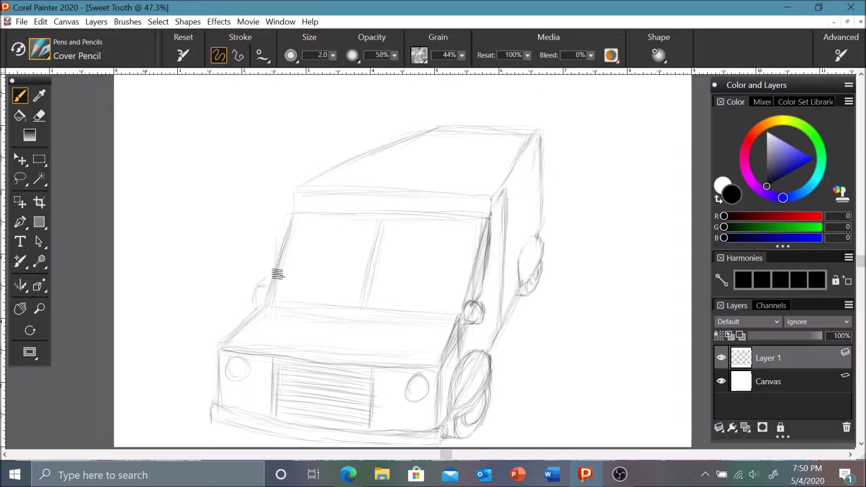
- Redraw the door's rear edge and the lower body line between the wheels, erasing overlapping sketch lines
key(n)
key(b)
mouse_move(503, 269)
mouse_down()
mouse_move(502, 198)
mouse_move(514, 238)
mouse_move(491, 355)
mouse_up()
drag(519, 172, 515, 241)
key(n)
mouse_move(513, 300)
mouse_down()
mouse_move(508, 182)
mouse_move(512, 299)
mouse_up()
key(b)
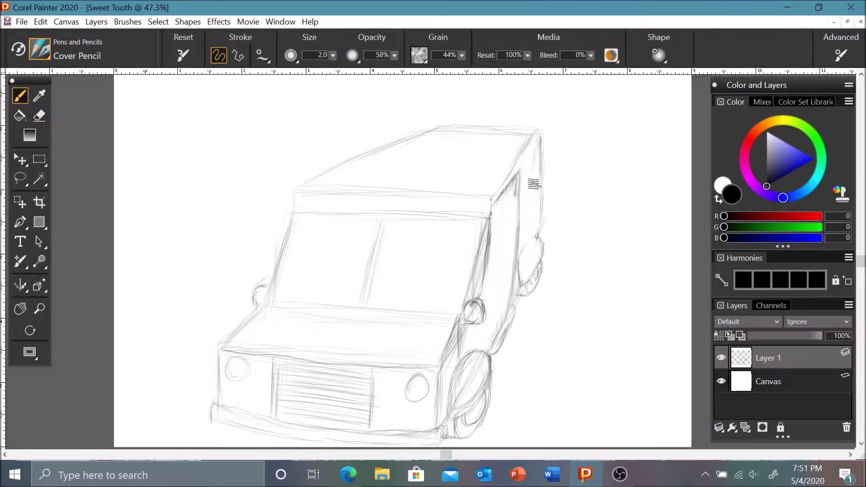
- Sketch small oval lights below the headlights, plus the windows and details along the truck's side
drag(407, 414, 408, 419)
drag(511, 249, 501, 297)
drag(494, 259, 498, 279)
drag(495, 215, 479, 295)
drag(494, 218, 483, 280)
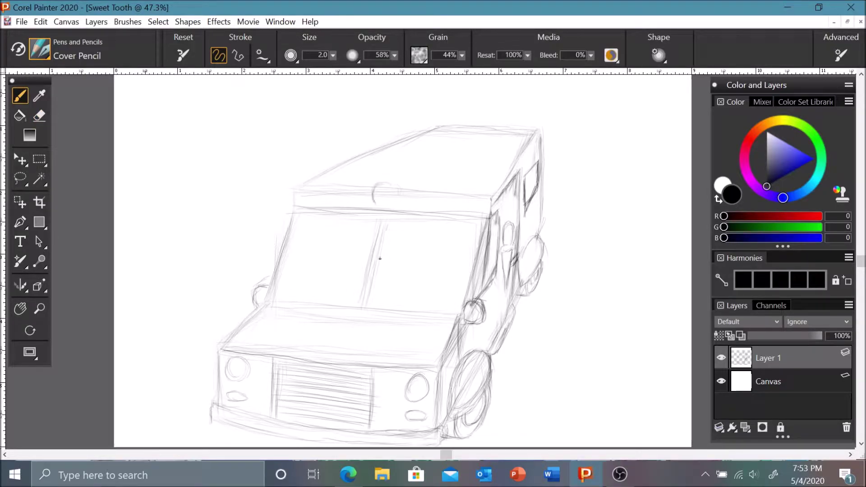
- Darken the windshield's center divider and sketch a round emblem at the middle of the roof's front edge
drag(391, 221, 369, 303)
drag(386, 223, 366, 302)
mouse_move(399, 193)
mouse_down()
mouse_move(383, 212)
mouse_move(397, 212)
mouse_move(386, 180)
mouse_move(383, 195)
mouse_move(403, 186)
mouse_up()
- Sketch a cylindrical gun barrel along each side of the hood, erasing the truck lines that overlap them
mouse_move(225, 318)
mouse_down()
mouse_move(204, 347)
mouse_move(215, 321)
mouse_move(262, 300)
mouse_up()
drag(446, 377, 460, 349)
drag(451, 318, 457, 363)
mouse_move(453, 315)
mouse_down()
mouse_move(478, 336)
mouse_move(469, 374)
mouse_up()
key(n)
drag(451, 343, 467, 374)
key(b)
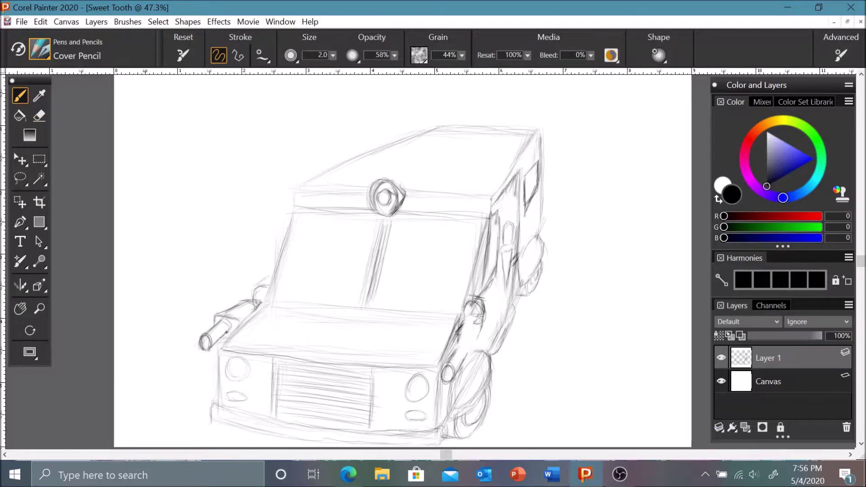
key(n)
drag(257, 301, 216, 339)
key(b)
drag(455, 357, 463, 326)
mouse_move(215, 317)
mouse_down()
mouse_move(259, 297)
mouse_move(221, 331)
mouse_move(234, 315)
mouse_move(244, 322)
mouse_up()
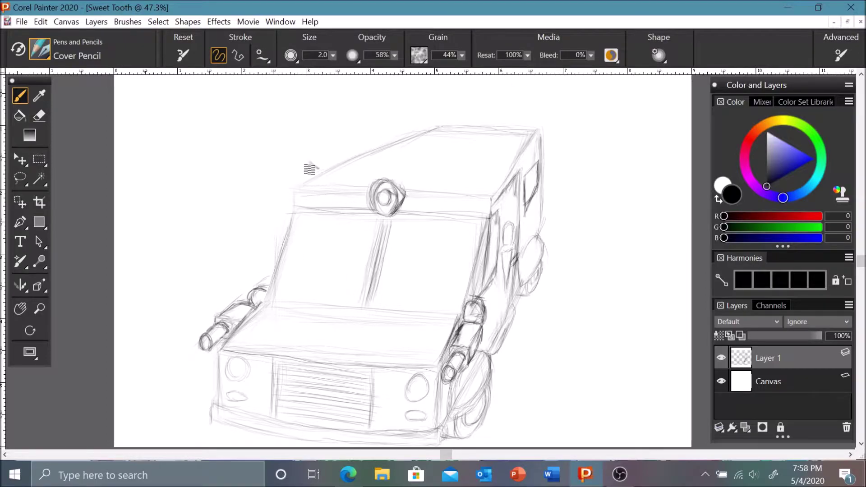
- Sketch a clown head with face guidelines and a segmented neck rising from the truck's roof
scroll(416, 146, up, 2)
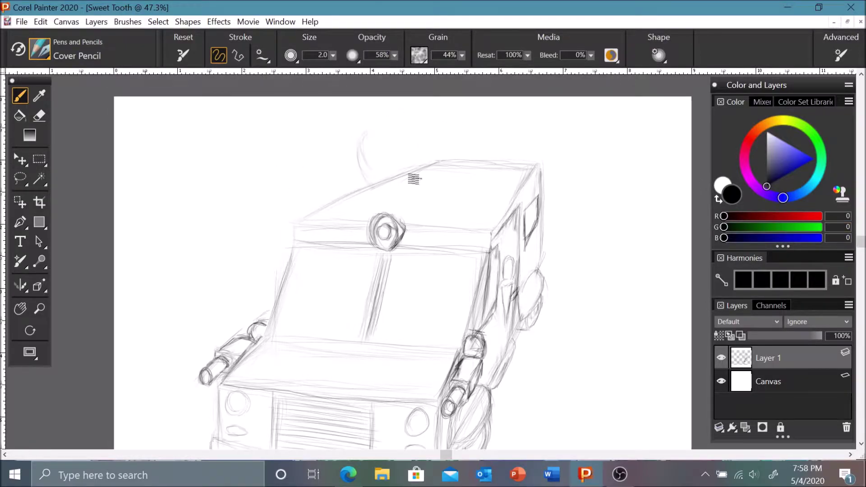
mouse_move(369, 178)
mouse_down()
mouse_move(407, 182)
mouse_move(408, 169)
mouse_up()
mouse_move(360, 139)
mouse_down()
mouse_move(390, 118)
mouse_move(414, 153)
mouse_up()
mouse_move(383, 113)
mouse_down()
mouse_move(409, 172)
mouse_move(458, 180)
mouse_up()
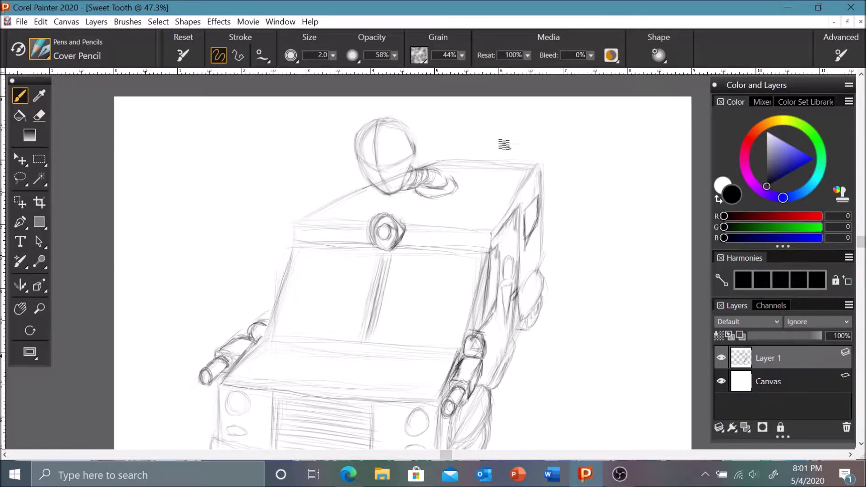
- Add flame-like hair around the clown head and draw its round nose, toothy grin and angry eyes
drag(343, 127, 336, 158)
mouse_move(361, 97)
mouse_down()
mouse_move(432, 136)
mouse_move(335, 175)
mouse_up()
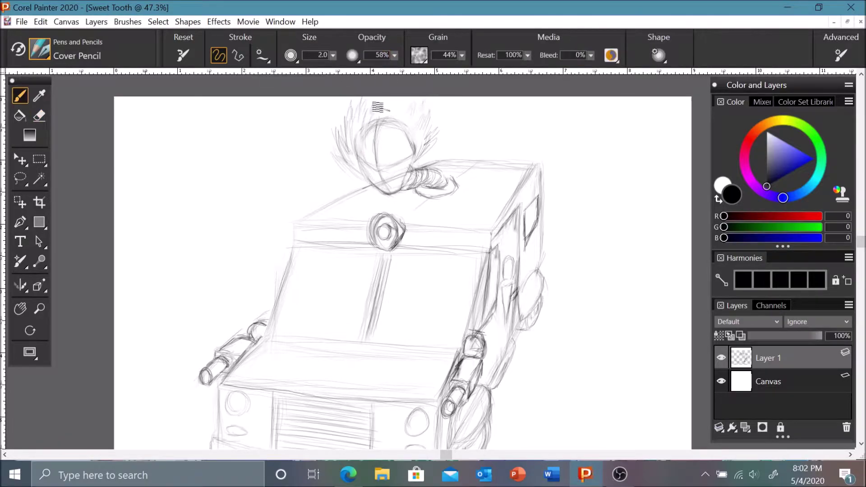
drag(420, 156, 411, 115)
drag(378, 180, 386, 187)
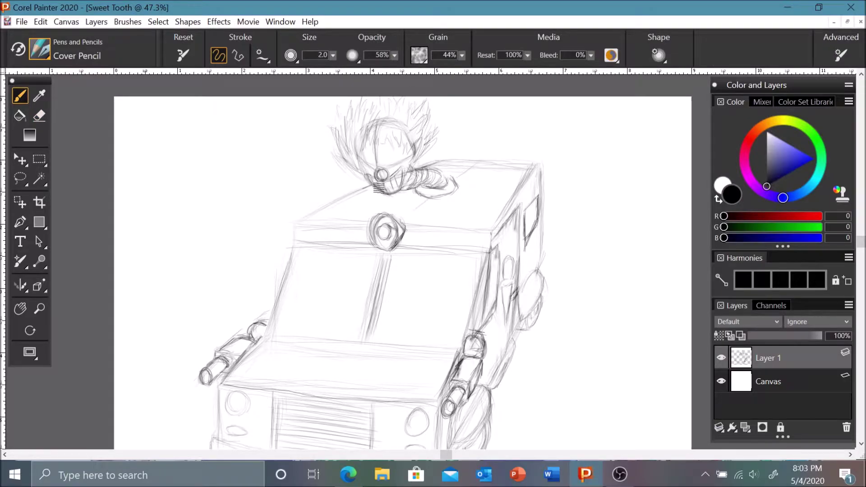
drag(404, 149, 384, 169)
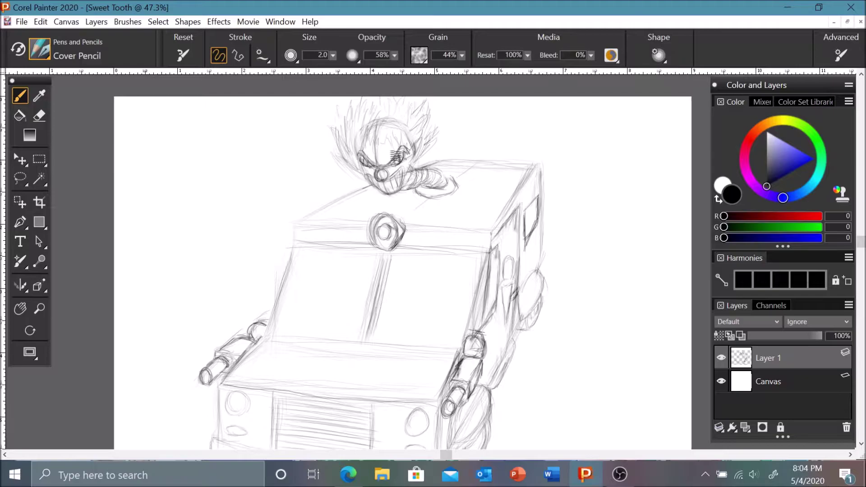
- Sketch polka dots across the truck's hood, roof, front band and side panel
scroll(368, 303, down, 3)
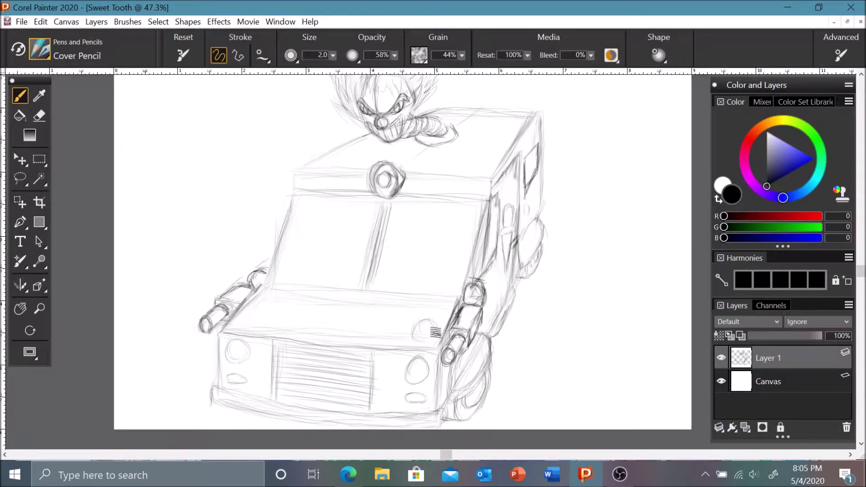
drag(444, 177, 465, 181)
drag(361, 154, 292, 171)
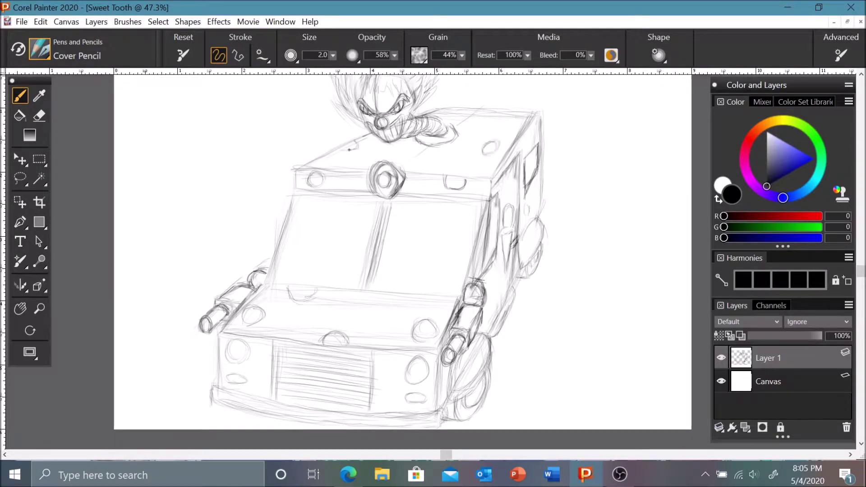
drag(533, 134, 527, 187)
drag(541, 118, 523, 214)
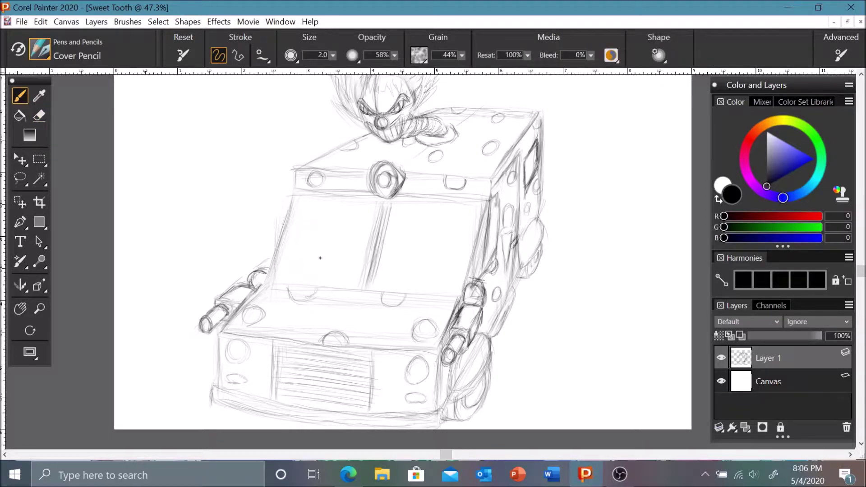
- Sketch jagged broken glass in both windshield panes and a flaming-haired driver behind the one nearer the side panel
mouse_move(385, 199)
mouse_down()
mouse_move(364, 288)
mouse_move(472, 270)
mouse_up()
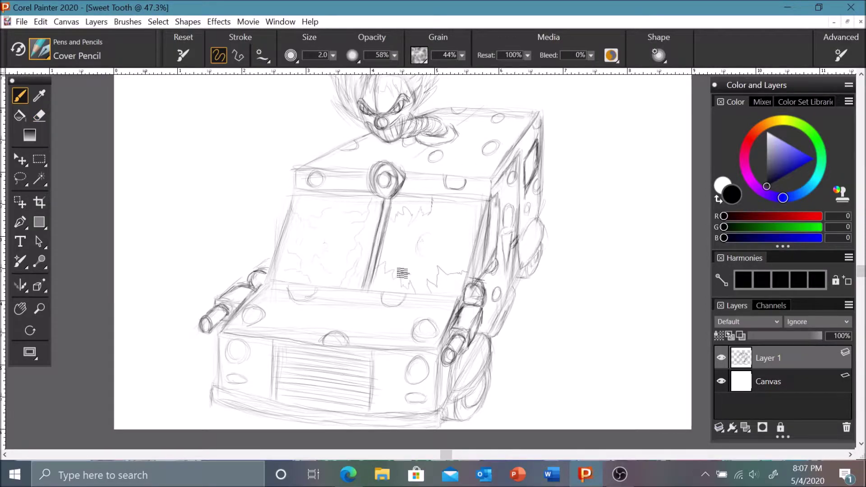
drag(400, 271, 417, 257)
- Sketch a rectangular license plate at the center of the front bumper and erase the bumper lines inside it
scroll(403, 252, down, 1)
drag(285, 394, 343, 403)
drag(285, 395, 284, 421)
drag(344, 402, 347, 422)
key(n)
mouse_move(293, 408)
mouse_down()
mouse_move(350, 401)
mouse_move(350, 422)
mouse_move(288, 398)
mouse_up()
key(b)
key(n)
key(b)
- Add a new layer beneath the truck sketch and draw the road's two edges on it, undoing misplaced strokes
scroll(559, 185, up, 4)
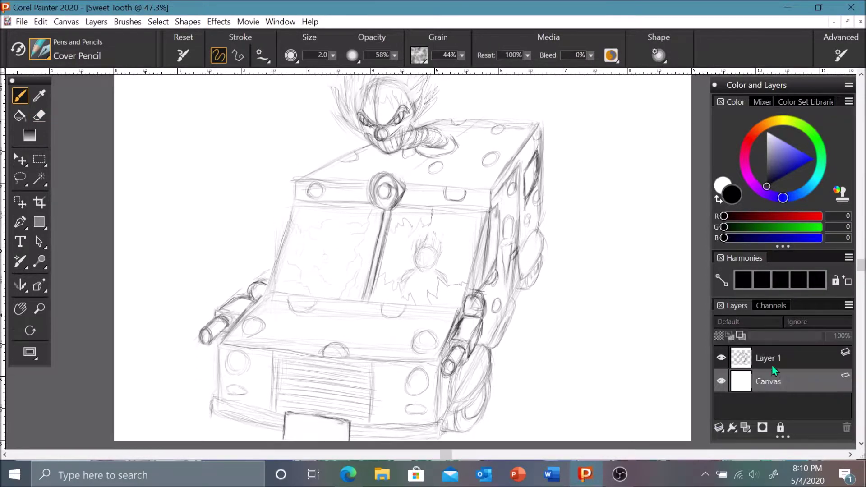
key(ctrl+shift+n)
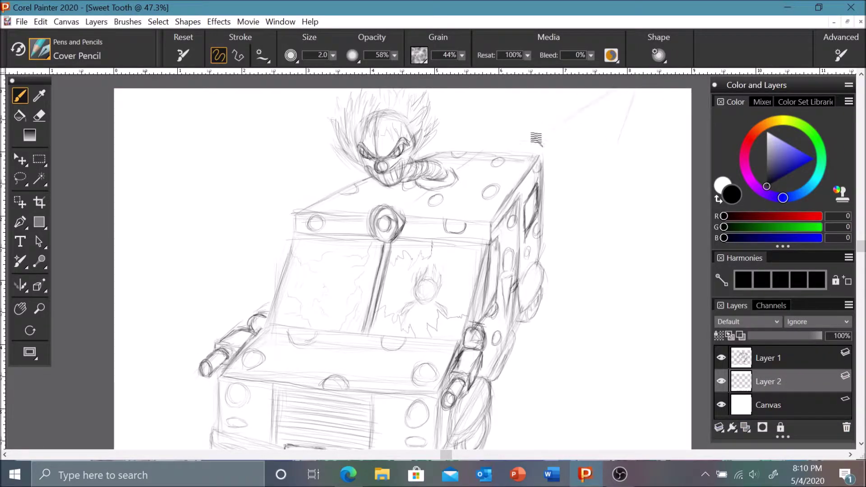
drag(269, 295, 117, 397)
drag(509, 146, 613, 88)
mouse_move(668, 90)
mouse_down()
mouse_move(671, 174)
mouse_move(680, 135)
mouse_up()
key(ctrl+z)
key(ctrl+z)
drag(678, 86, 686, 215)
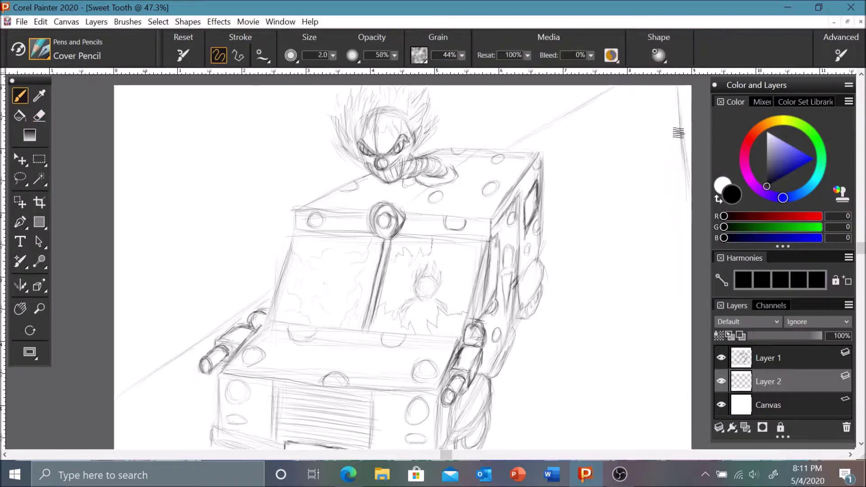
- Sketch three dashed lane markings receding along the road beside the truck
drag(541, 408, 516, 446)
drag(587, 247, 570, 284)
drag(628, 131, 618, 145)
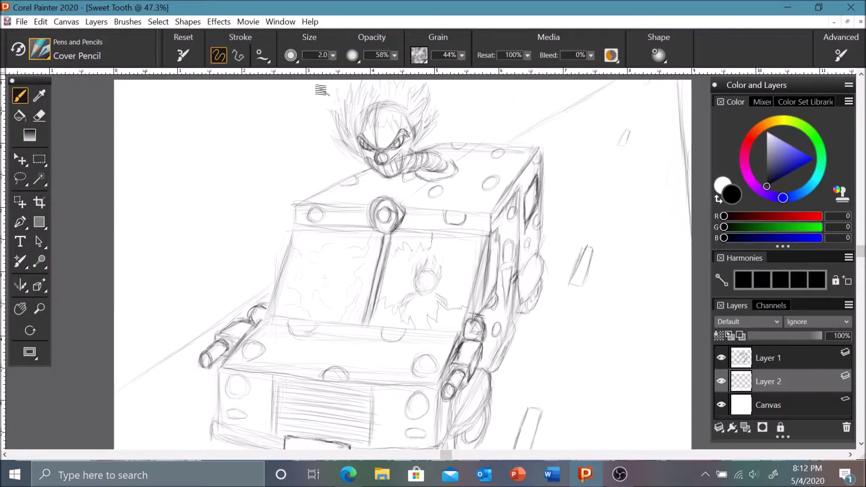
- Add another layer and sketch the background sun, clouds and long curved lines behind the truck
key(ctrl+shift+n)
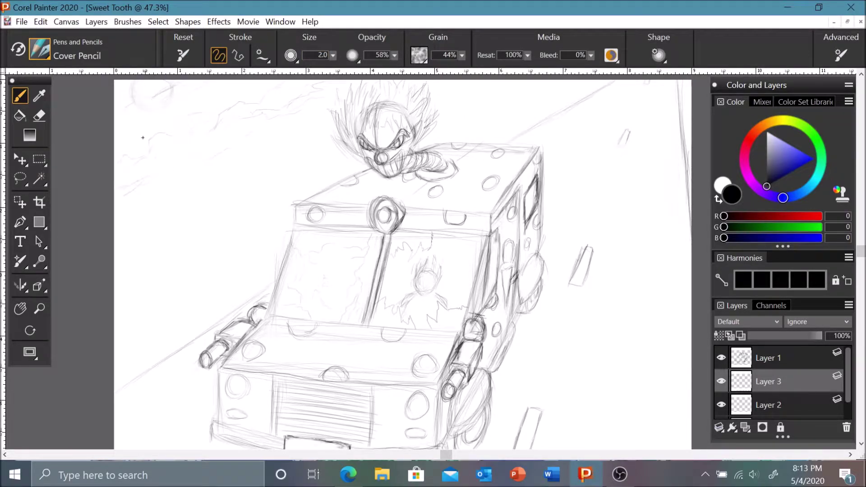
mouse_move(293, 106)
mouse_down()
mouse_move(205, 152)
mouse_move(186, 195)
mouse_up()
drag(476, 79, 122, 227)
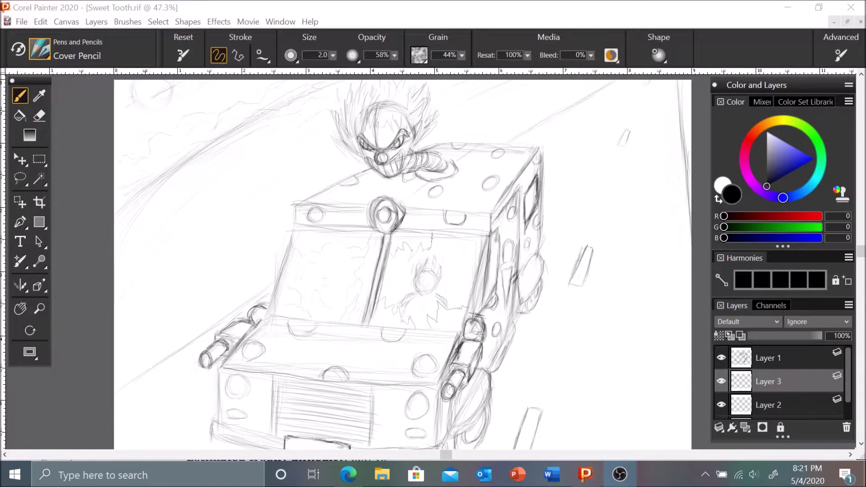
- Try the Cover Colored Pencil brush with a light gray on the road area
click(40, 49)
scroll(314, 381, down, 10)
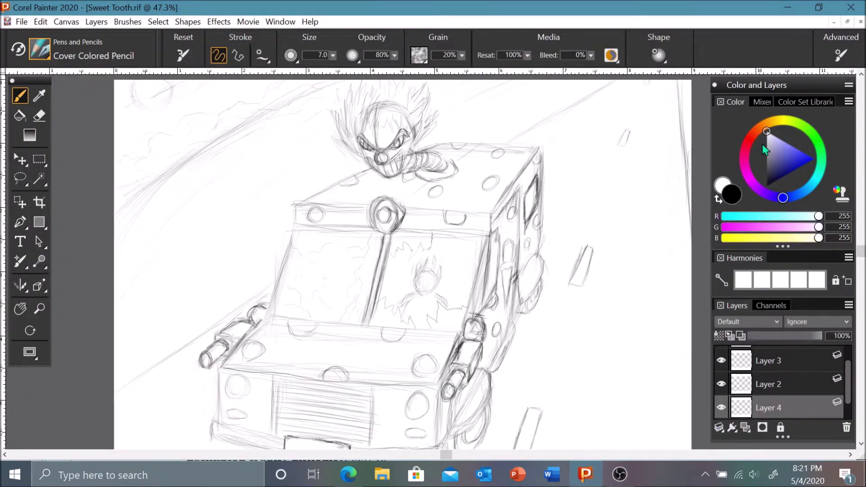
drag(762, 144, 766, 134)
click(768, 136)
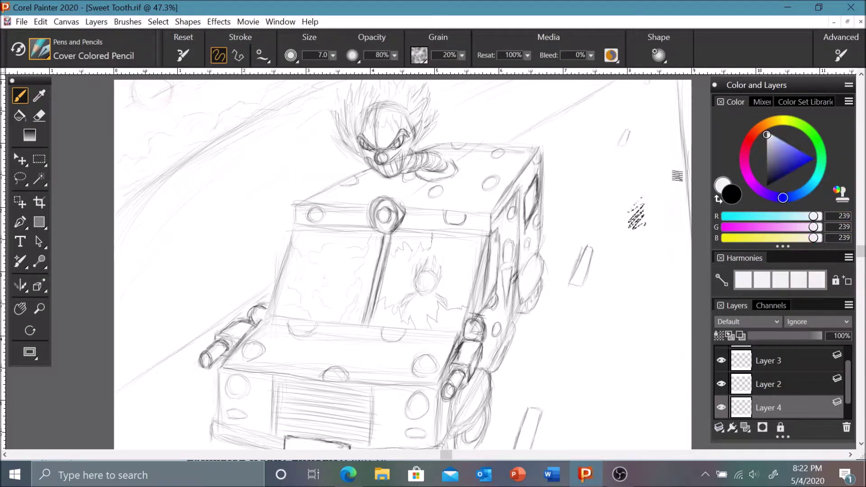
key(ctrl+z)
- Switch the brush to the Art Marker from the Markers category
click(40, 49)
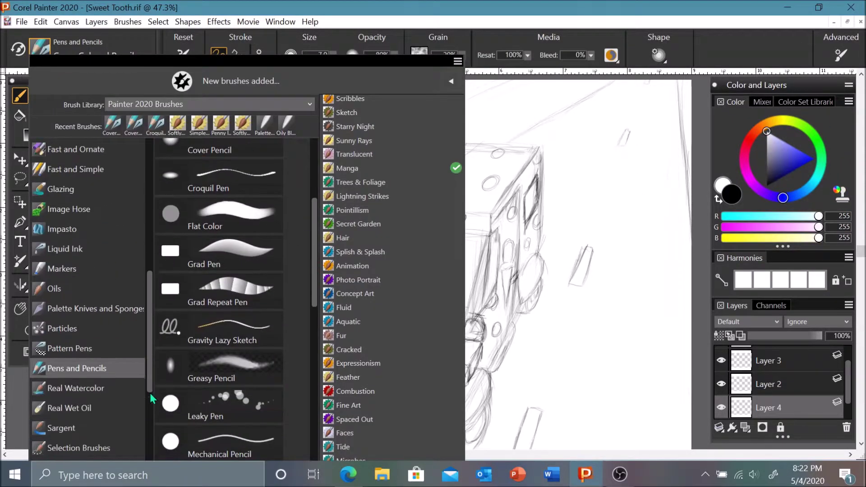
scroll(86, 315, down, 2)
click(62, 268)
click(219, 232)
click(212, 158)
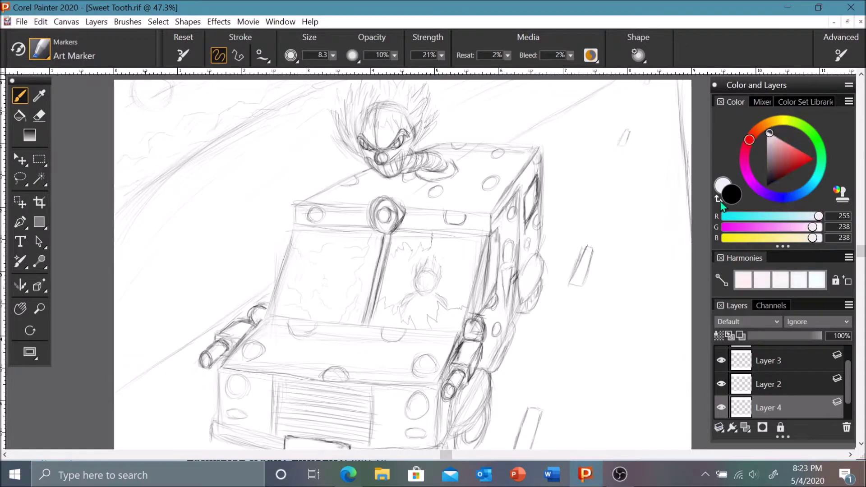
- Try Art Marker strokes in several light gray shades on the road, undoing each test
key(ctrl+z)
key(ctrl+z)
key(ctrl+z)
key(ctrl+z)
key(ctrl+z)
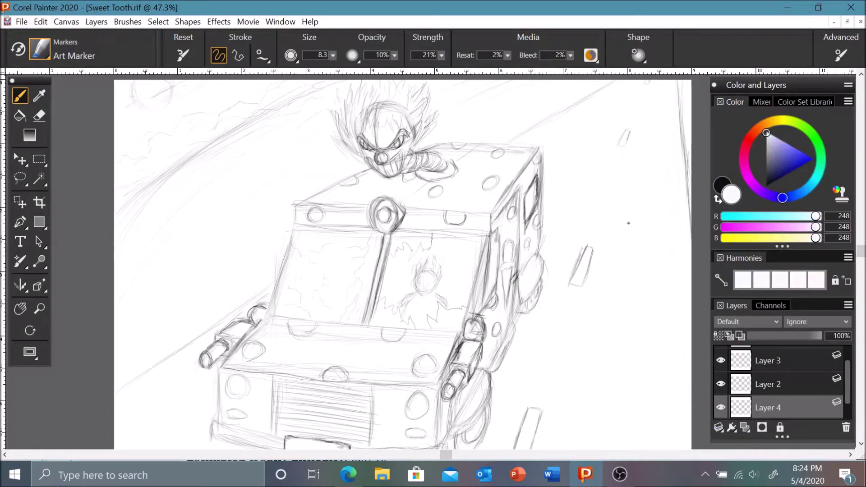
key(ctrl+z)
key(ctrl+z)
key(ctrl+z)
key(ctrl+z)
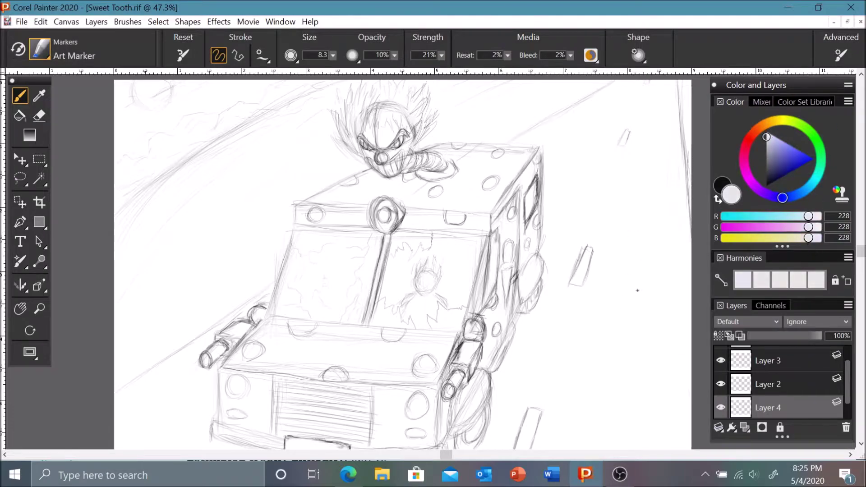
key(ctrl+z)
key(ctrl+z)
key(ctrl+z)
key(ctrl+z)
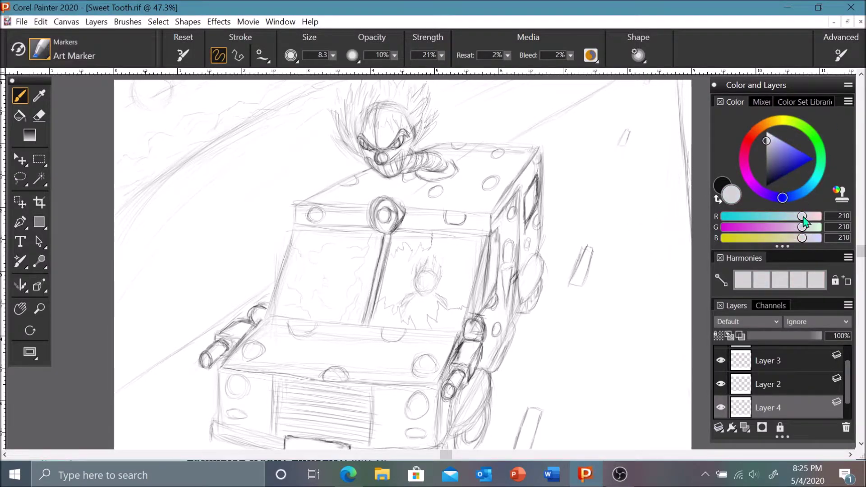
key(ctrl+z)
- Switch to the New Simple Water digital watercolor brush, test it in light gray, and reduce its size to 8.6
click(40, 49)
scroll(90, 271, down, 3)
scroll(91, 271, up, 10)
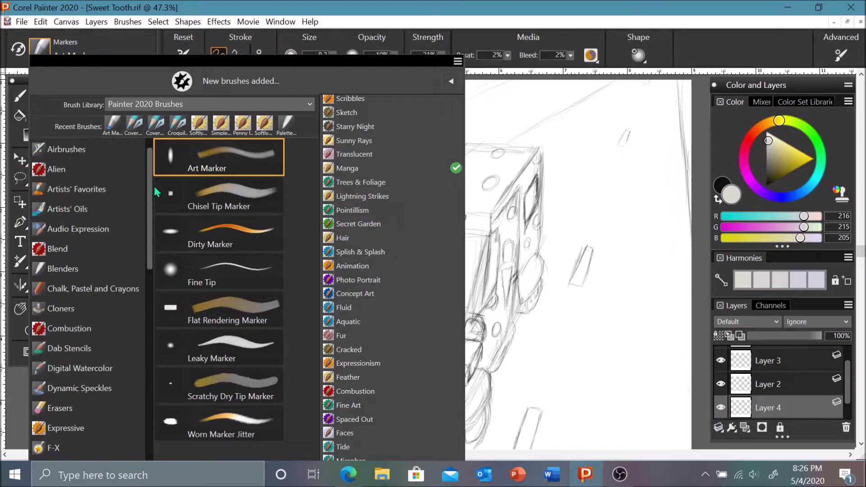
click(79, 289)
click(221, 343)
key(ctrl+z)
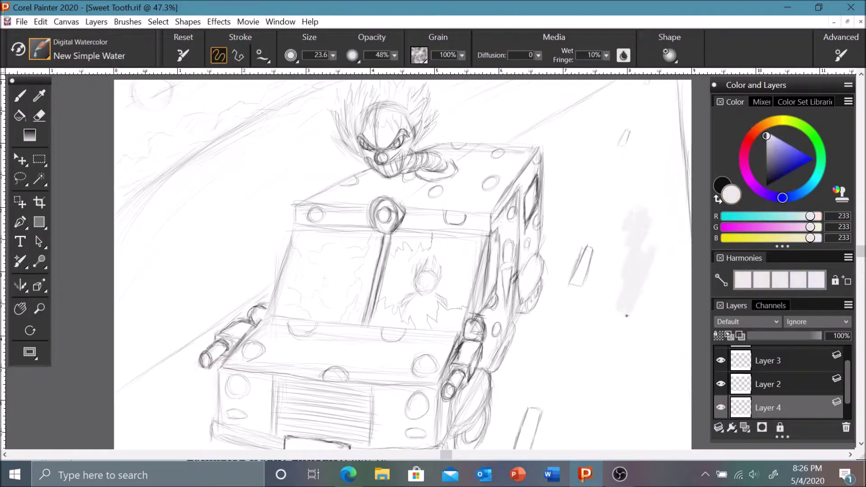
key(bracketleft)
key(bracketleft)
key(bracketleft)
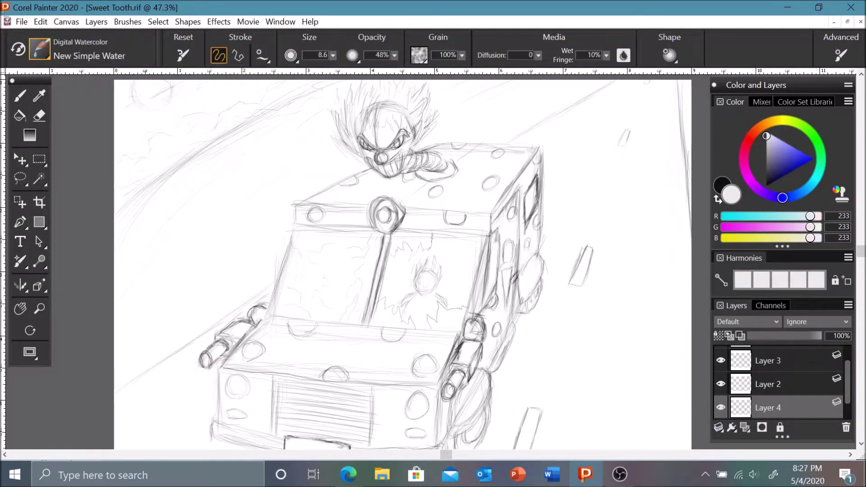
- Try different brushes for inking the truck's outline and undo the test strokes
click(49, 52)
scroll(90, 270, down, 5)
click(77, 209)
scroll(316, 155, up, 5)
scroll(311, 271, down, 10)
click(221, 358)
key(ctrl+z)
click(41, 45)
scroll(316, 273, up, 5)
click(204, 141)
click(40, 45)
click(212, 286)
mouse_move(267, 317)
mouse_down()
mouse_move(294, 224)
mouse_move(383, 328)
mouse_up()
key(ctrl+z)
key(ctrl+z)
- Switch to the Flat Color brush from Pens and Pencils and ink the windshield frame and center pillar in near-black
click(40, 45)
click(214, 282)
drag(295, 224, 273, 291)
mouse_move(491, 233)
mouse_down()
mouse_move(461, 331)
mouse_move(267, 317)
mouse_up()
drag(383, 232, 363, 325)
drag(393, 232, 369, 325)
- Ink the truck's roof edges, front roof panel, rear wheel cover and front fender
mouse_move(294, 226)
mouse_down()
mouse_move(491, 234)
mouse_move(491, 209)
mouse_up()
mouse_move(491, 209)
mouse_down()
mouse_move(295, 204)
mouse_move(540, 145)
mouse_up()
mouse_move(539, 255)
mouse_down()
mouse_move(519, 301)
mouse_move(523, 266)
mouse_up()
mouse_move(477, 369)
mouse_down()
mouse_move(447, 432)
mouse_move(449, 399)
mouse_up()
drag(445, 141, 543, 145)
mouse_move(445, 140)
mouse_down()
mouse_move(295, 204)
mouse_move(312, 210)
mouse_up()
- Ink the polka dots on the roof, front panel and side, along with the ring around the clown's neck base
drag(460, 141, 461, 142)
drag(426, 167, 429, 166)
drag(484, 180, 486, 181)
drag(494, 151, 495, 152)
drag(451, 215, 451, 215)
drag(432, 190, 433, 190)
drag(536, 153, 537, 155)
drag(536, 217, 537, 219)
drag(526, 242, 527, 243)
- Ink the truck's side door edges and the gun on the left of the hood
mouse_move(512, 210)
mouse_down()
mouse_move(515, 315)
mouse_move(488, 373)
mouse_up()
mouse_move(496, 230)
mouse_down()
mouse_move(490, 277)
mouse_move(440, 383)
mouse_up()
key(ctrl+z)
mouse_move(221, 365)
mouse_down()
mouse_move(268, 315)
mouse_move(216, 338)
mouse_up()
drag(201, 354, 202, 363)
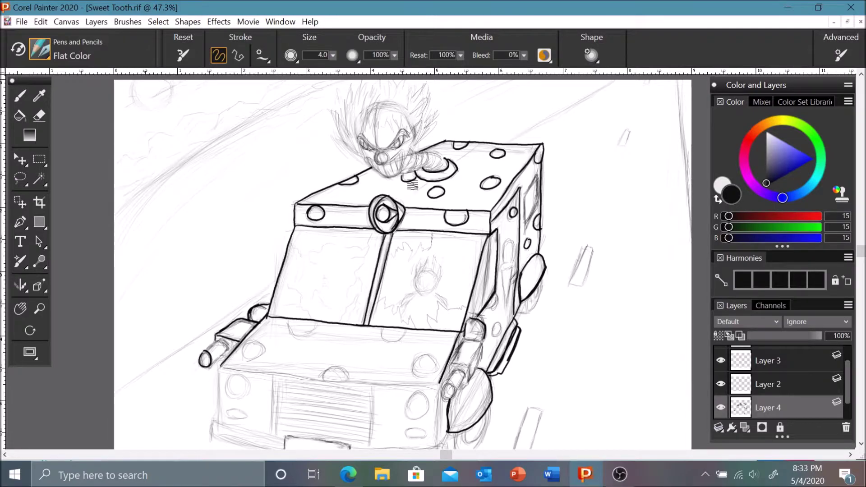
- Ink the gun on the right of the hood and the ice cream cone and window on the truck's side
mouse_move(466, 340)
mouse_down()
mouse_move(481, 361)
mouse_move(453, 399)
mouse_up()
mouse_move(467, 322)
mouse_down()
mouse_move(483, 339)
mouse_move(478, 321)
mouse_up()
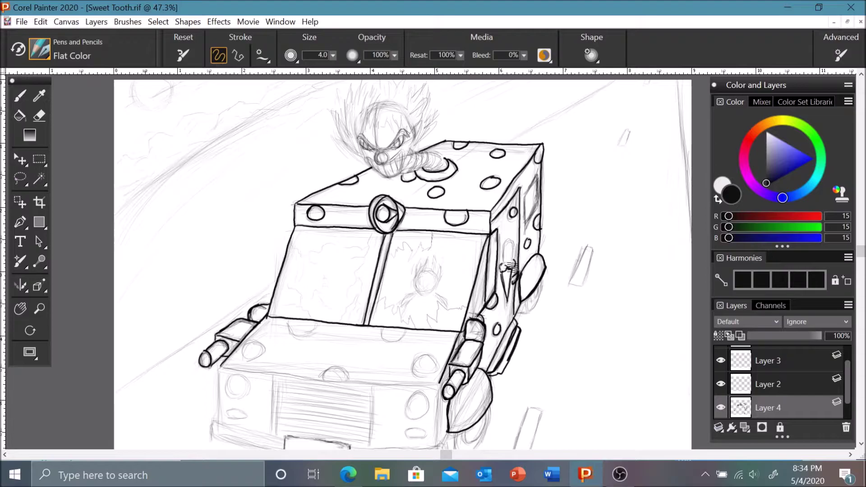
drag(504, 261, 517, 255)
drag(526, 224, 535, 177)
- Reduce the brush size to 2.0 and ink the clown's face outline, nose, eyes and toothy grin
drag(362, 150, 414, 143)
key(ctrl+plus)
key(bracketleft)
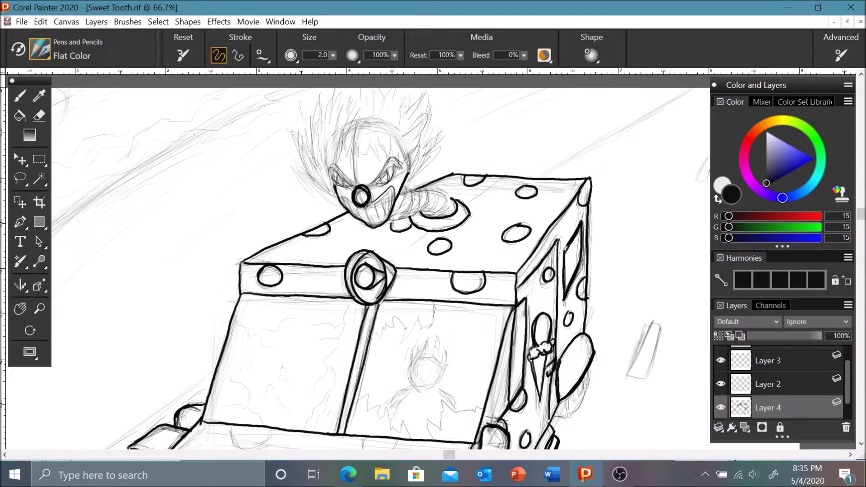
key(ctrl+plus)
key(ctrl+z)
drag(387, 180, 357, 221)
drag(370, 196, 369, 221)
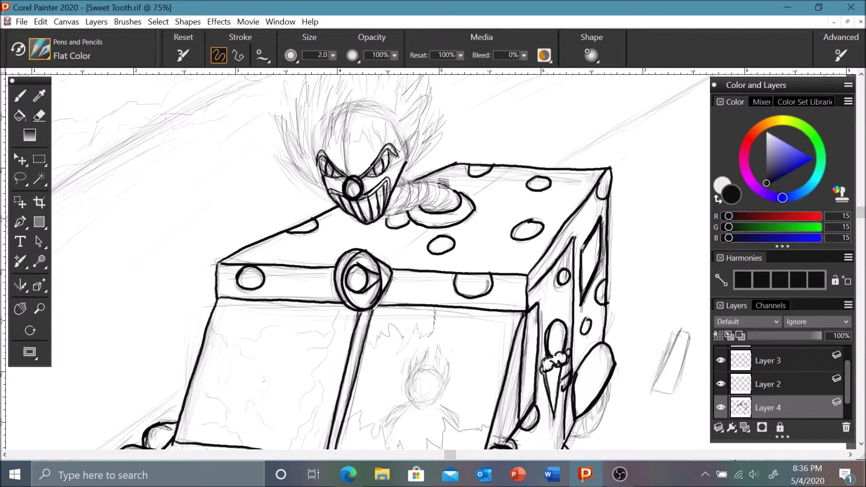
- Ink the clown's coiled neck and start the outer flame hair with brush size 3.0
mouse_move(446, 182)
mouse_down()
mouse_move(453, 205)
mouse_move(439, 206)
mouse_up()
scroll(378, 261, up, 2)
key(bracketleft)
key(bracketleft)
drag(435, 176, 442, 144)
mouse_move(379, 152)
mouse_down()
mouse_move(364, 186)
mouse_move(402, 113)
mouse_up()
drag(408, 168, 402, 210)
drag(289, 149, 302, 216)
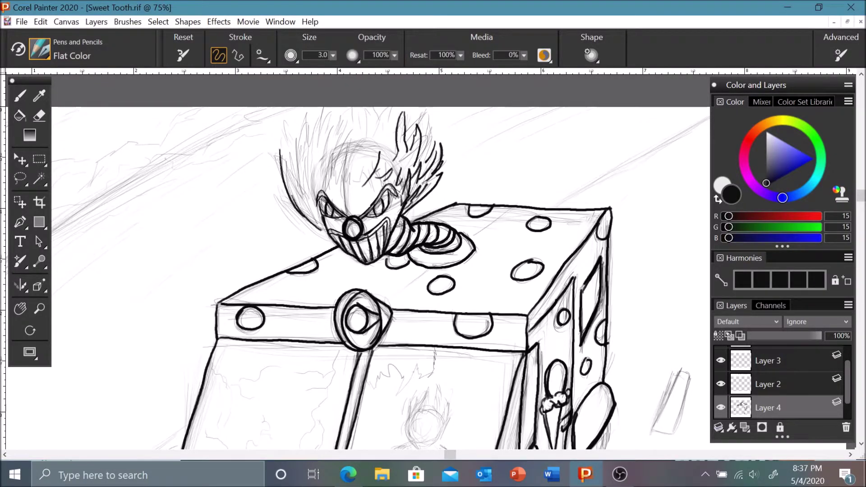
- Ink the remaining flame hair along the left side, forehead and top of the clown's head
drag(279, 183, 328, 241)
drag(287, 166, 298, 199)
drag(333, 157, 345, 189)
drag(363, 157, 360, 187)
drag(311, 141, 305, 193)
mouse_move(326, 133)
mouse_down()
mouse_move(336, 162)
mouse_move(308, 219)
mouse_up()
scroll(291, 168, up, 1)
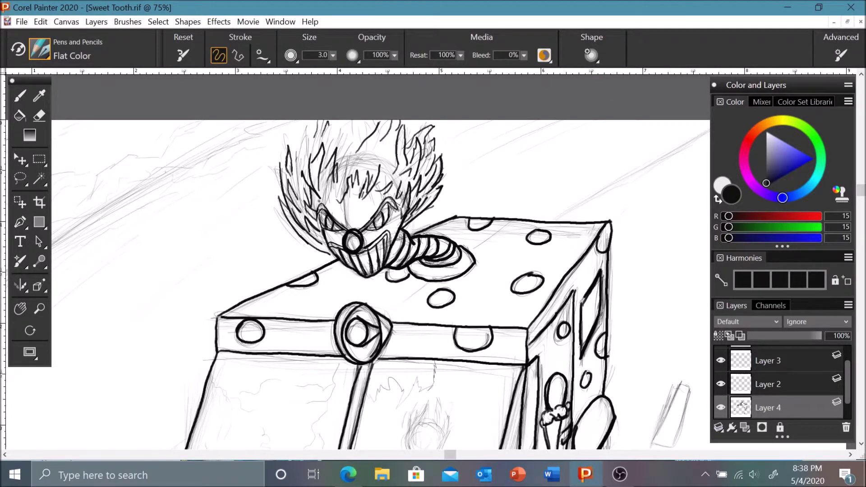
key(n)
key(b)
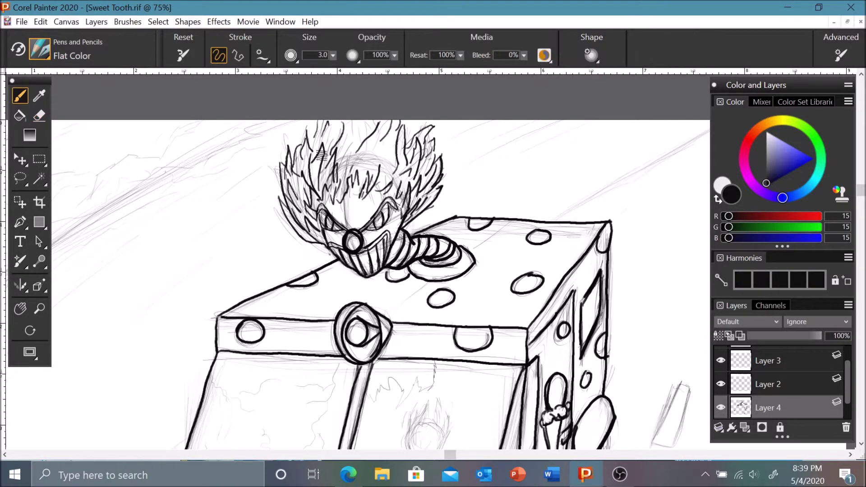
drag(377, 147, 348, 160)
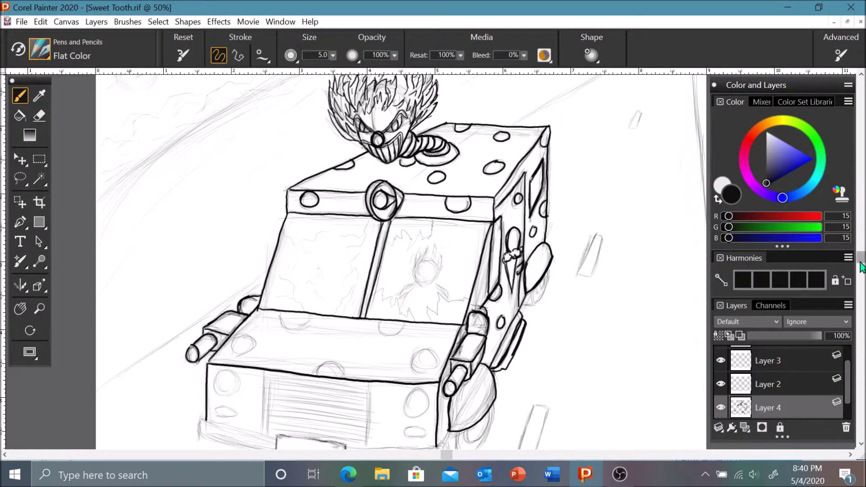
- Ink the tires, front bumper and license plate outline with brush size 5.0, undoing faulty strokes
scroll(860, 266, down, 2)
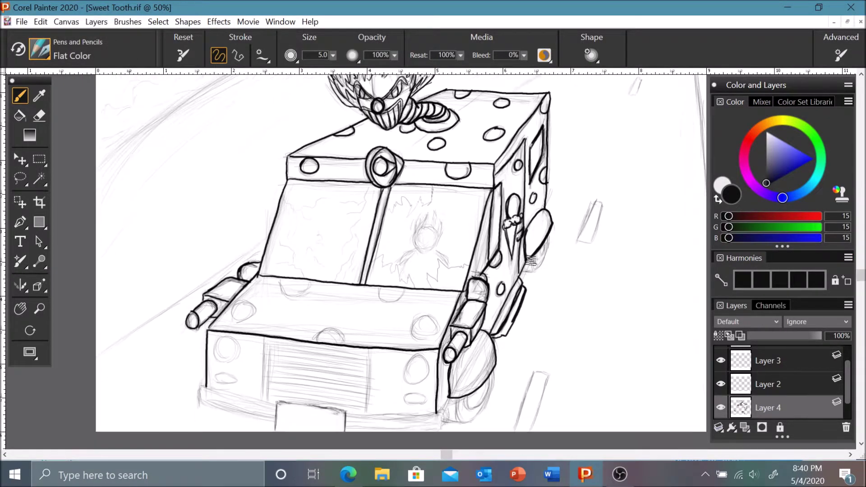
scroll(536, 255, down, 1)
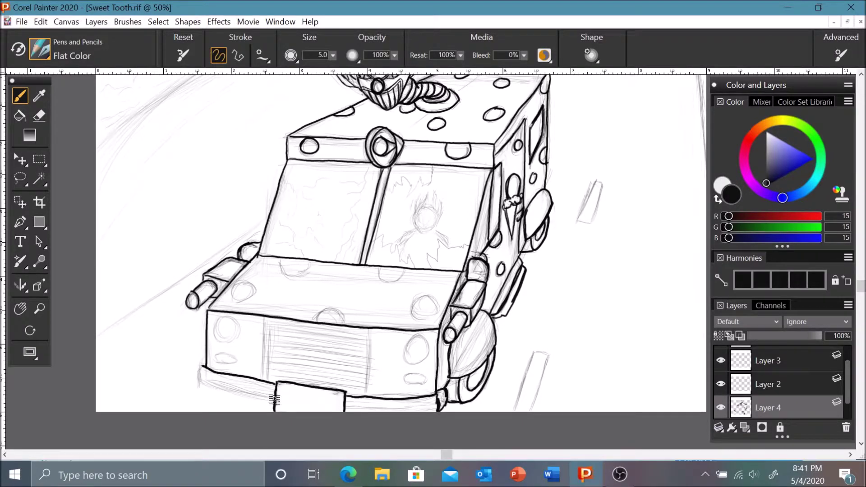
key(ctrl+z)
key(ctrl+z)
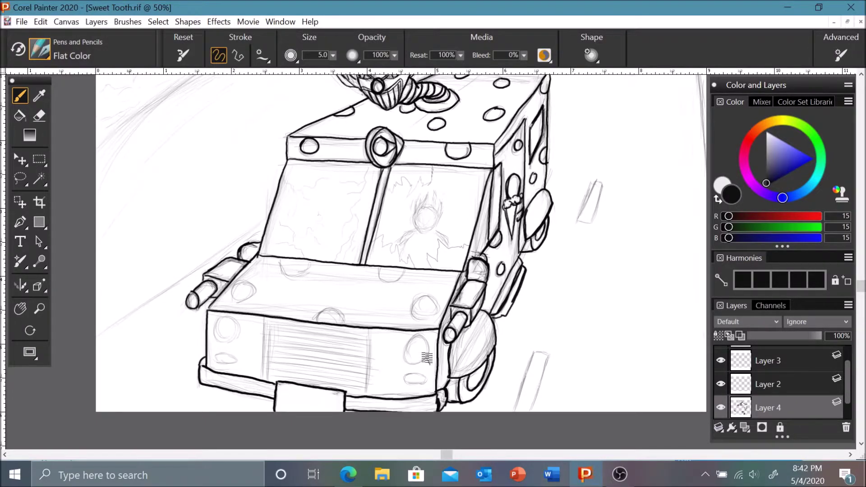
- Ink the polka dots on the hood and the headlights on the truck's front
drag(240, 283, 242, 282)
drag(424, 299, 425, 298)
drag(235, 322, 235, 321)
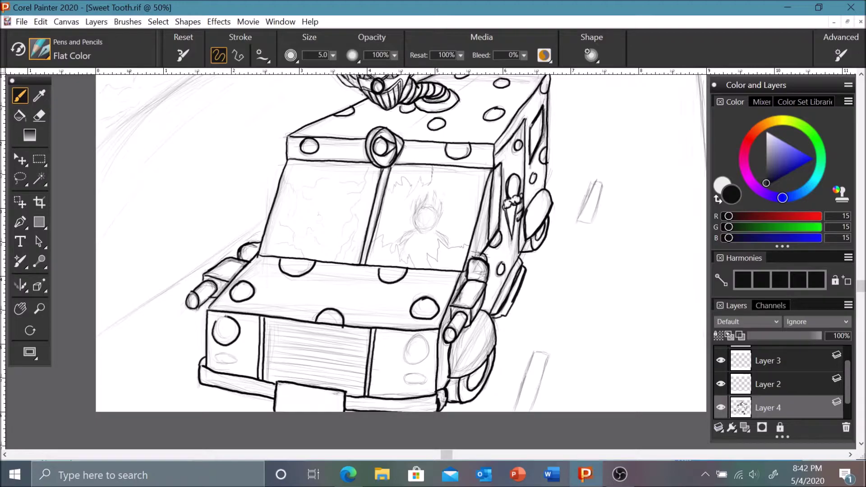
drag(406, 360, 408, 359)
- Ink the horizontal grille slats and letter ISCREAM on the license plate
drag(266, 322, 370, 325)
drag(266, 330, 369, 334)
drag(266, 338, 369, 342)
mouse_move(266, 347)
mouse_down()
mouse_move(370, 350)
mouse_move(369, 359)
mouse_up()
drag(265, 364, 368, 367)
drag(264, 371, 367, 374)
drag(291, 398, 285, 408)
drag(302, 400, 298, 407)
- Ink the cracks and the jagged broken glass in the windshield with brush size 3.0
drag(861, 285, 861, 239)
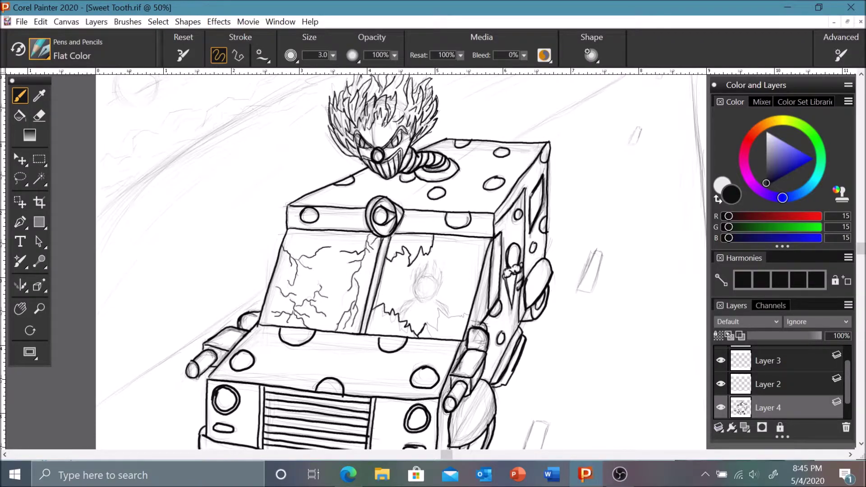
scroll(510, 160, up, 1)
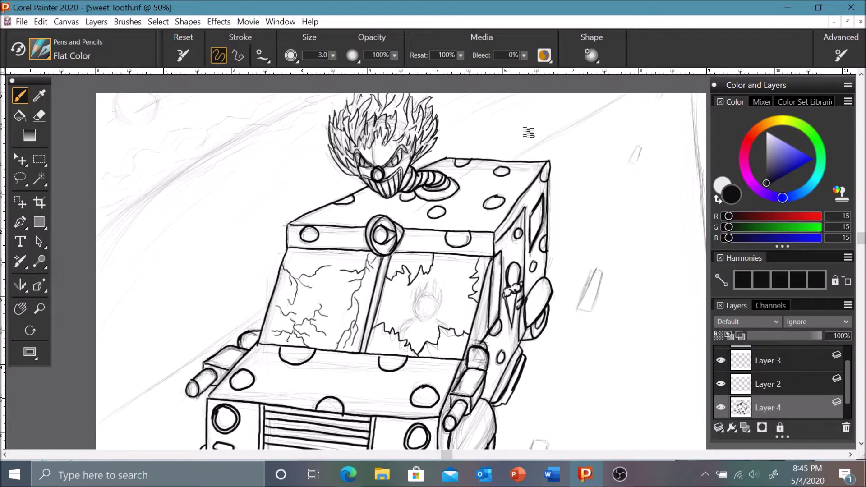
- On a new layer beneath the truck's line art, ink the road edges and lane dashes, undoing faulty strokes
scroll(776, 383, down, 2)
click(767, 384)
key(ctrl+z)
drag(511, 158, 626, 93)
drag(96, 424, 267, 307)
scroll(360, 271, right, 2)
key(ctrl+z)
scroll(544, 271, down, 4)
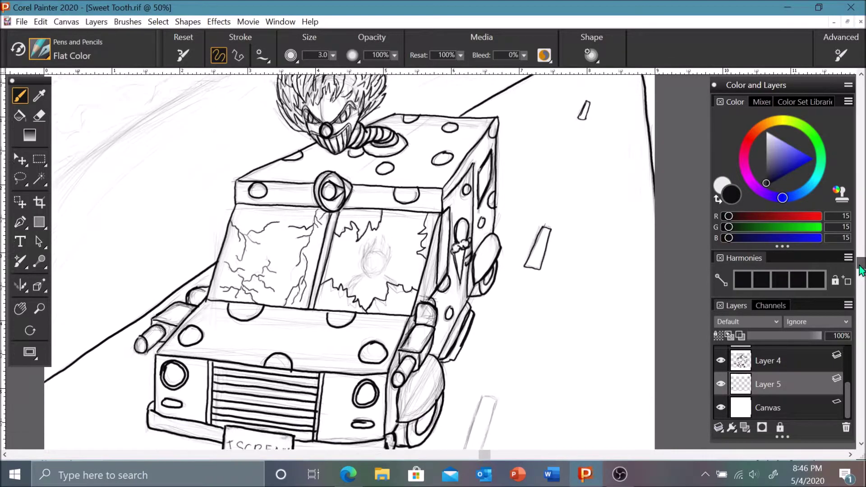
- Ink the roadside bank and the speed lines behind the truck with a thinner brush
scroll(270, 262, up, 4)
key([)
scroll(67, 261, up, 1)
scroll(68, 262, left, 1)
mouse_move(101, 279)
mouse_down()
mouse_move(129, 249)
mouse_move(327, 134)
mouse_up()
drag(101, 316, 151, 249)
drag(142, 299, 252, 202)
drag(179, 240, 251, 177)
drag(167, 245, 201, 206)
drag(465, 160, 510, 133)
- Ink the jagged mountain ridge and the round sun in the upper left of the drawing
key(])
drag(161, 190, 209, 169)
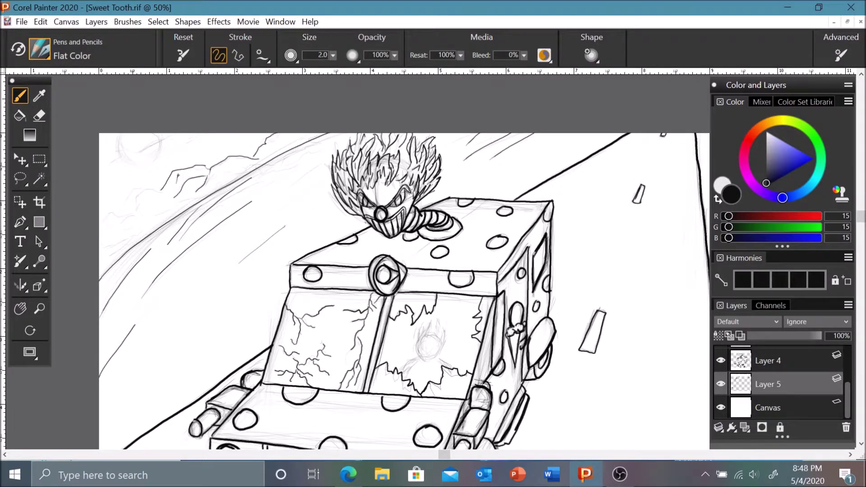
drag(118, 137, 121, 136)
- Return to the truck's line art layer and ink the driver's head, flame hair and shoulders behind the windshield
ctrl+click(430, 323)
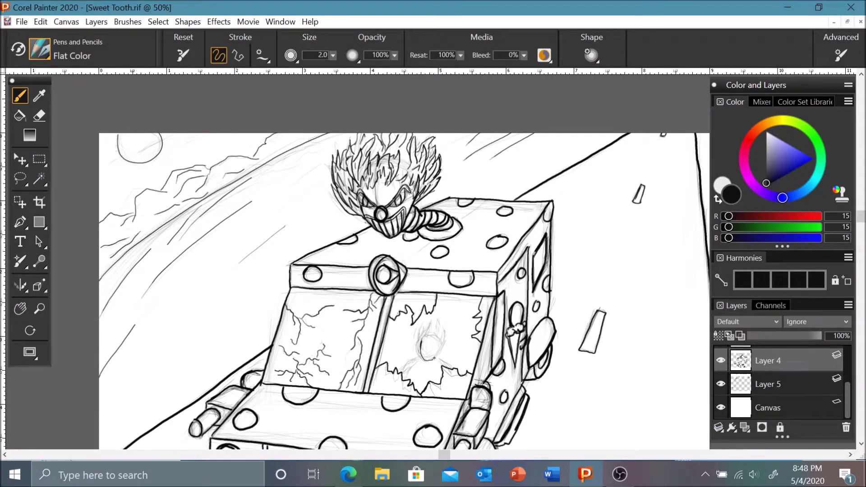
key(n)
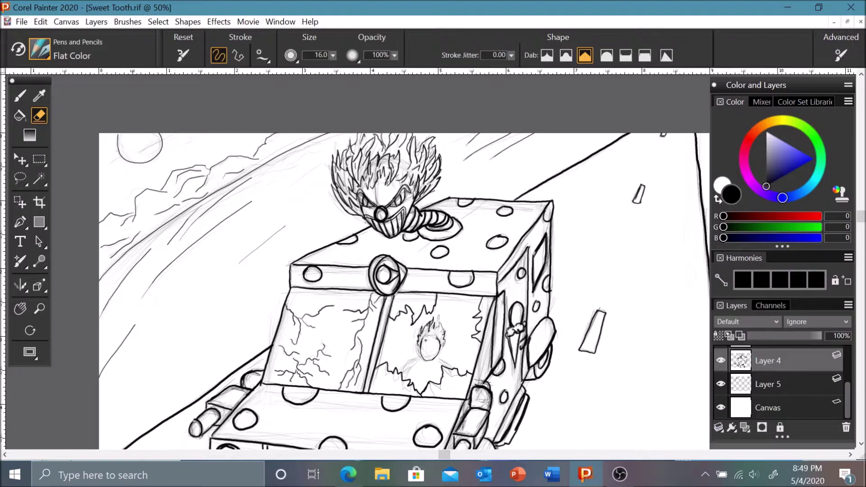
key(n)
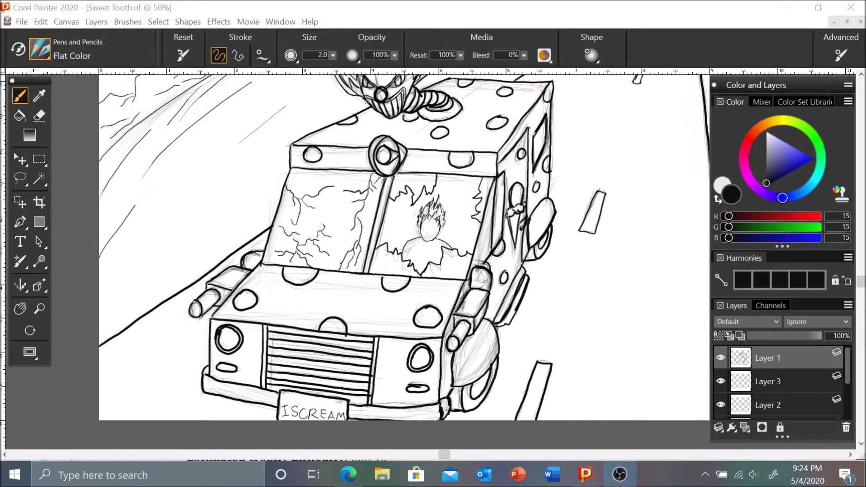
- Switch to the New Simple Water digital watercolor brush and add a new layer directly above the canvas
click(40, 49)
scroll(90, 226, up, 5)
click(85, 225)
click(216, 343)
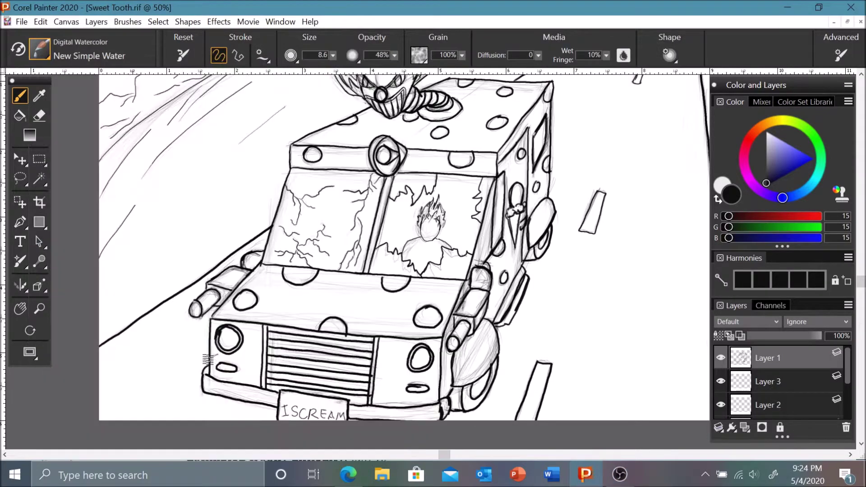
click(766, 407)
click(745, 428)
- Hide the pencil sketch, set the color to light gray (RGB 240), and undo the test stroke
click(767, 134)
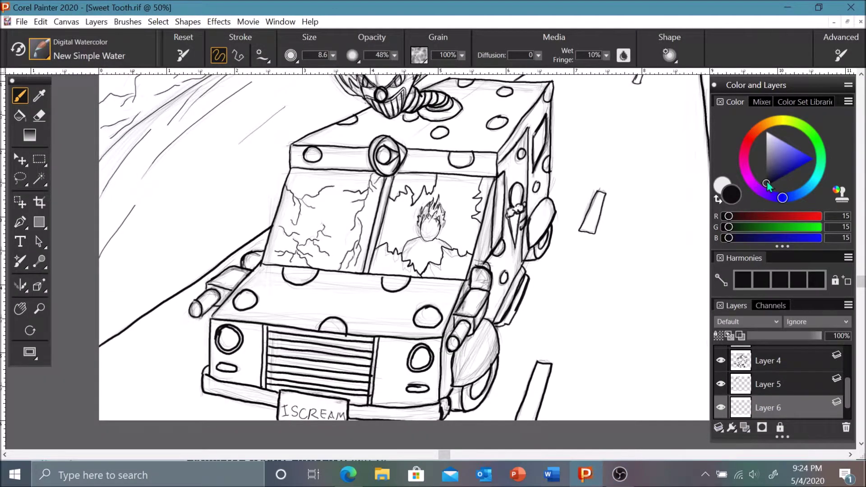
click(771, 137)
scroll(562, 270, up, 3)
scroll(789, 394, down, 1)
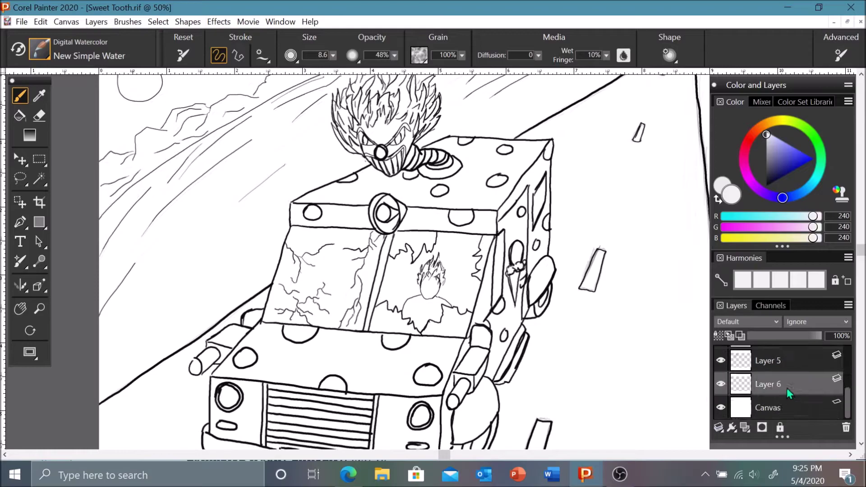
key(ctrl+z)
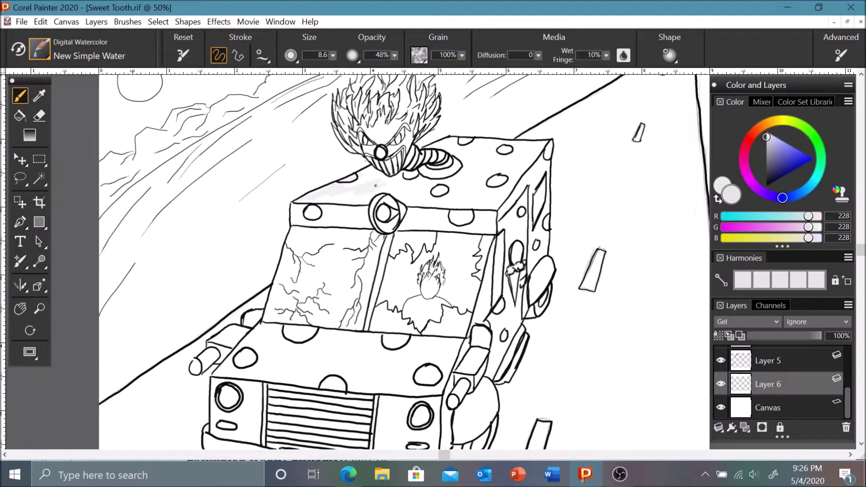
- Paint the truck's roof, front roof panel and rear wheel cover in light gray (RGB 228), adjusting the brush size
drag(535, 242, 545, 283)
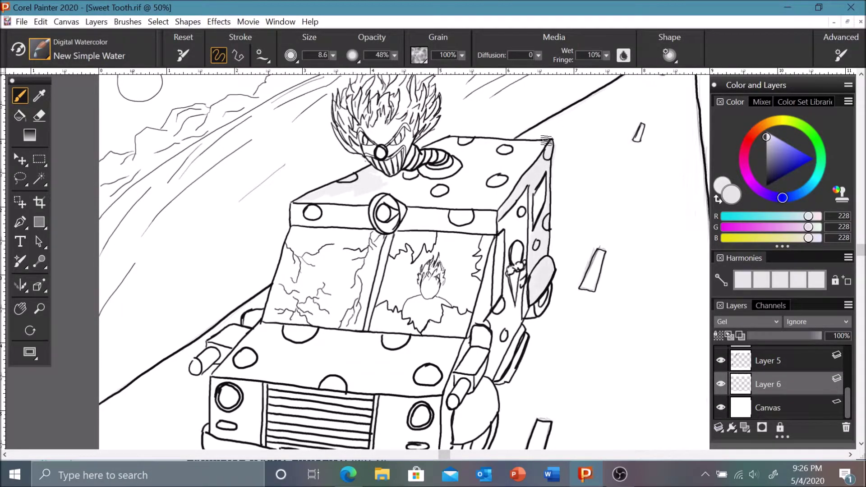
key(bracketright)
mouse_move(522, 168)
mouse_down()
mouse_move(478, 212)
mouse_move(429, 217)
mouse_move(519, 149)
mouse_up()
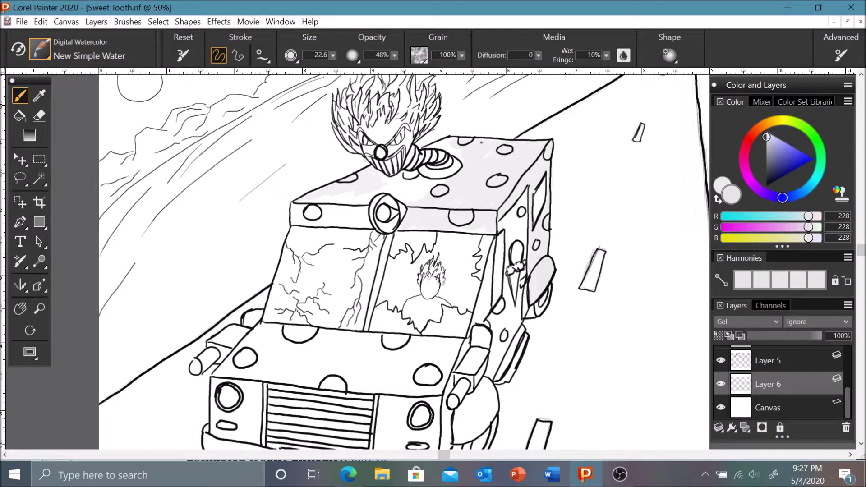
key(ctrl+z)
key(bracketleft)
mouse_move(311, 199)
mouse_down()
mouse_move(363, 216)
mouse_move(440, 143)
mouse_up()
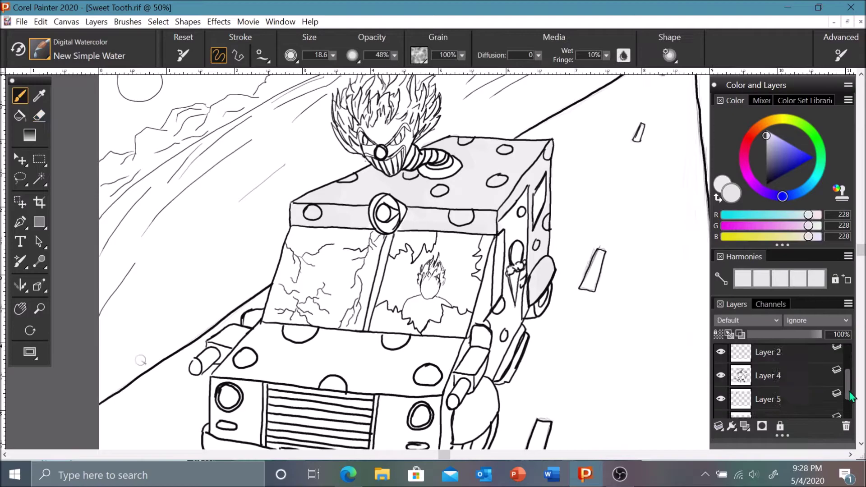
- Shade the truck's side, front fender and the roof's far edge in darker grays down to RGB 200
click(766, 137)
mouse_move(505, 352)
mouse_down()
mouse_move(543, 229)
mouse_move(513, 210)
mouse_move(522, 254)
mouse_move(501, 332)
mouse_move(490, 318)
mouse_up()
drag(505, 270, 478, 343)
click(766, 141)
mouse_move(541, 156)
mouse_down()
mouse_move(487, 325)
mouse_move(480, 284)
mouse_up()
drag(522, 161, 491, 198)
scroll(491, 199, down, 1)
mouse_move(469, 420)
mouse_down()
mouse_move(483, 379)
mouse_move(466, 336)
mouse_up()
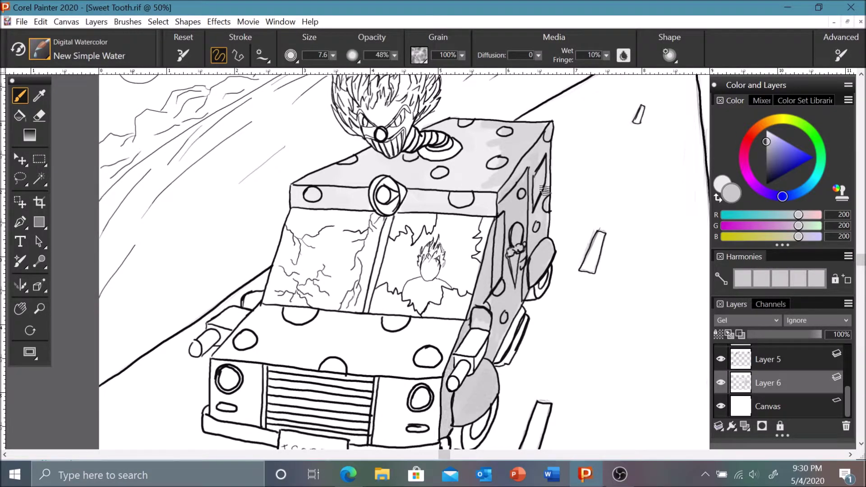
- Paint the hood and front panels in light gray (RGB 231) and shade the front roof panel in darker gray (RGB 206)
click(766, 135)
mouse_move(216, 347)
mouse_down()
mouse_move(271, 334)
mouse_move(469, 352)
mouse_up()
key(bracketleft)
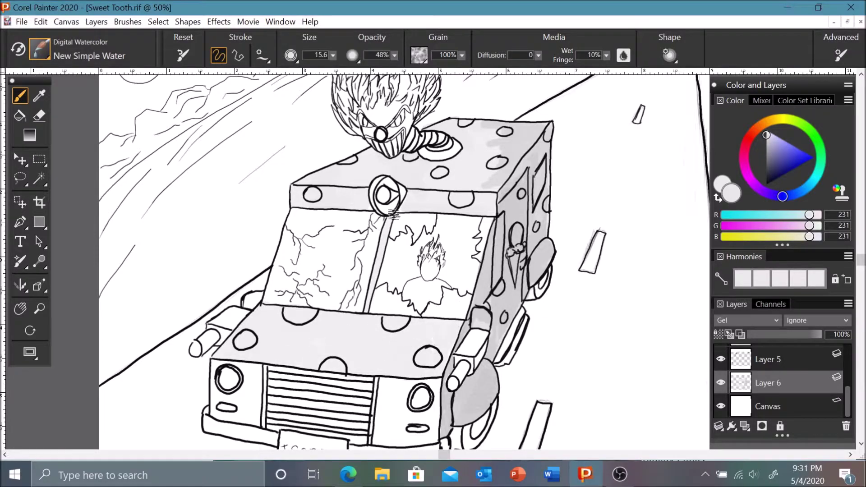
scroll(251, 369, down, 1)
click(766, 140)
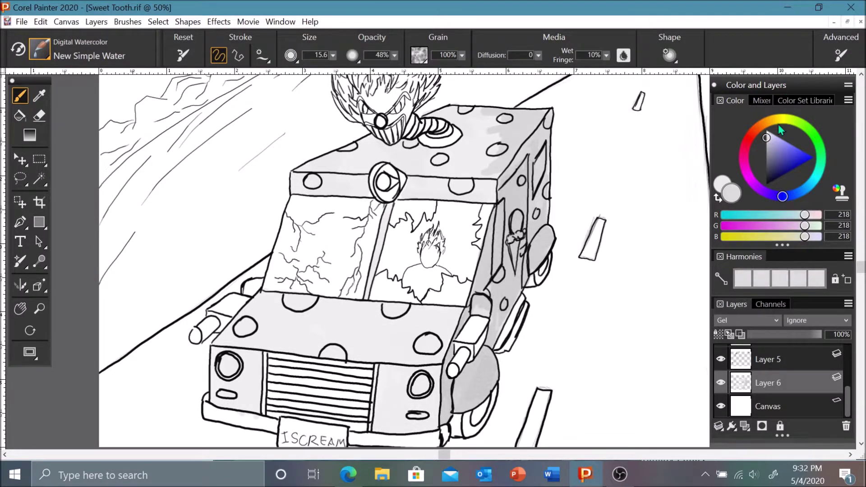
drag(428, 191, 492, 122)
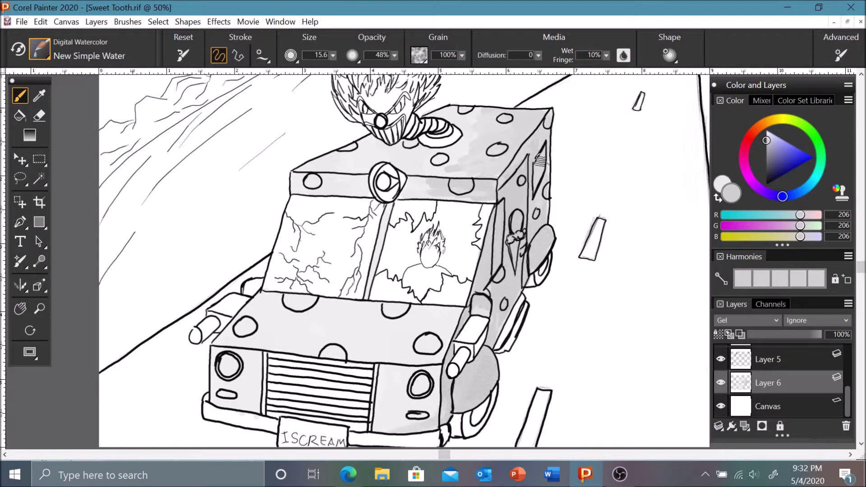
- Paint the side step and the tires in dark gray (RGB 90) with a smaller brush
click(766, 166)
drag(524, 300, 498, 347)
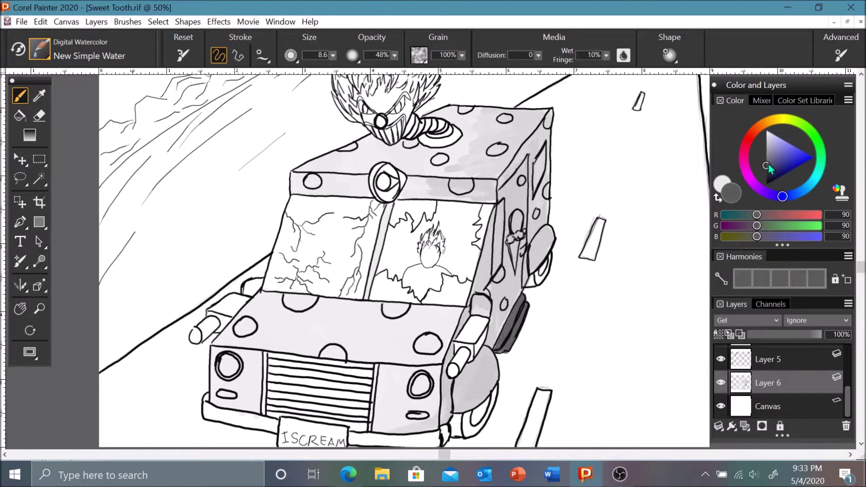
key(ctrl+plus)
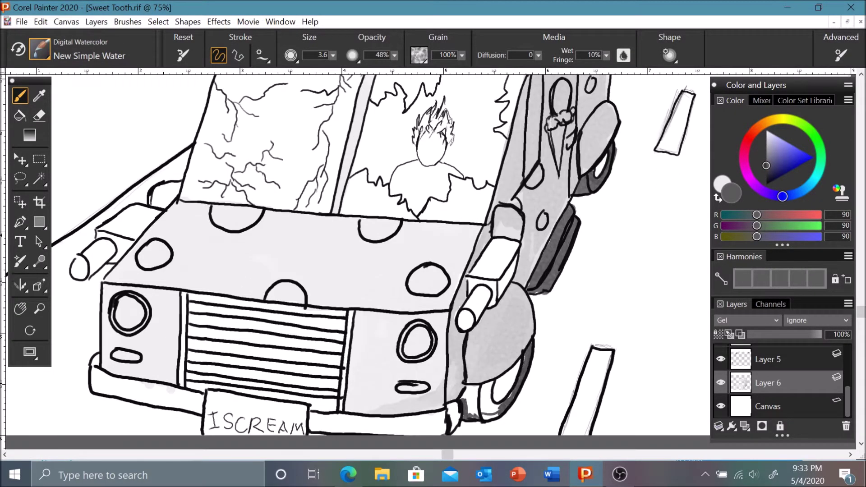
- Tint the wheel hubs in a muted reddish gray and undo the last stroke
click(748, 139)
click(770, 150)
drag(516, 363, 496, 399)
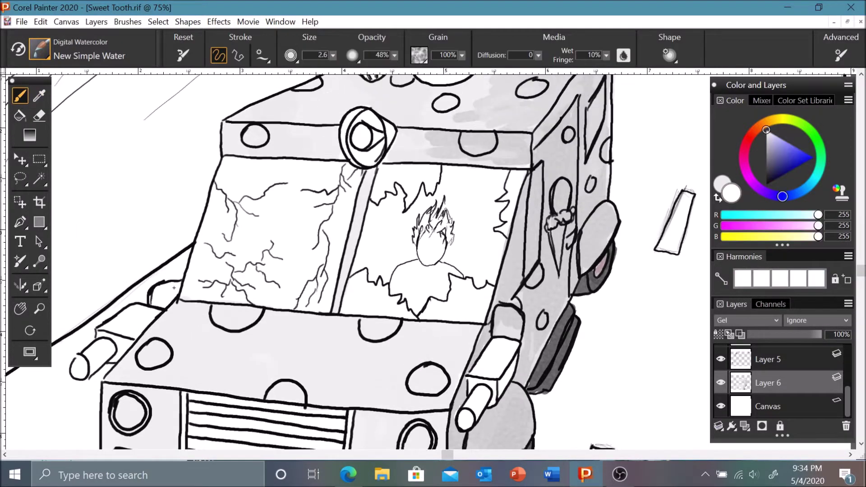
key(ctrl+z)
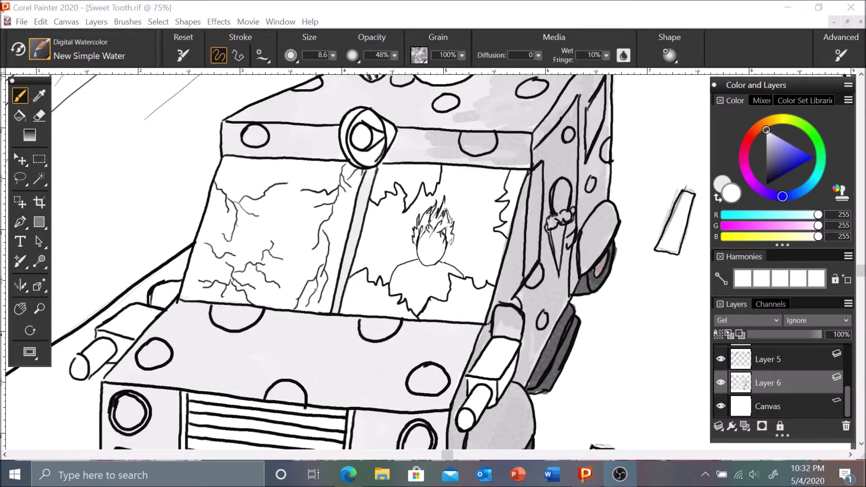
scroll(315, 262, down, 3)
scroll(316, 262, up, 3)
key(ctrl+minus)
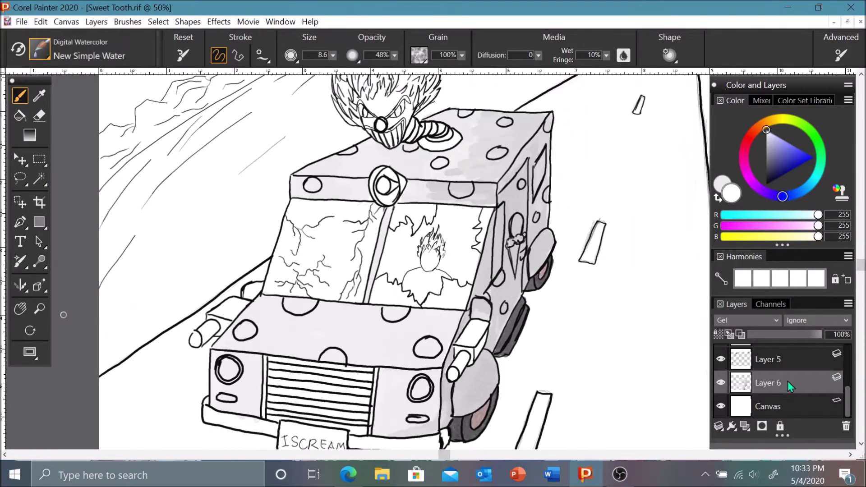
- Add a new layer and block in the road beside the truck in dark bluish gray (RGB 55, 55, 66)
key(ctrl+shift+n)
click(768, 172)
scroll(406, 262, up, 2)
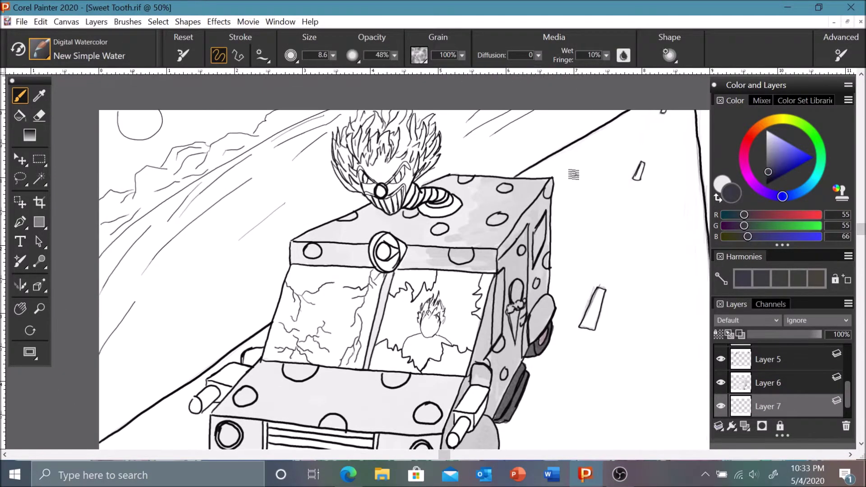
drag(552, 167, 613, 130)
mouse_move(639, 160)
mouse_down()
mouse_move(588, 234)
mouse_move(582, 288)
mouse_move(663, 135)
mouse_move(654, 298)
mouse_up()
scroll(653, 225, right, 2)
drag(663, 131, 581, 406)
drag(599, 166, 523, 420)
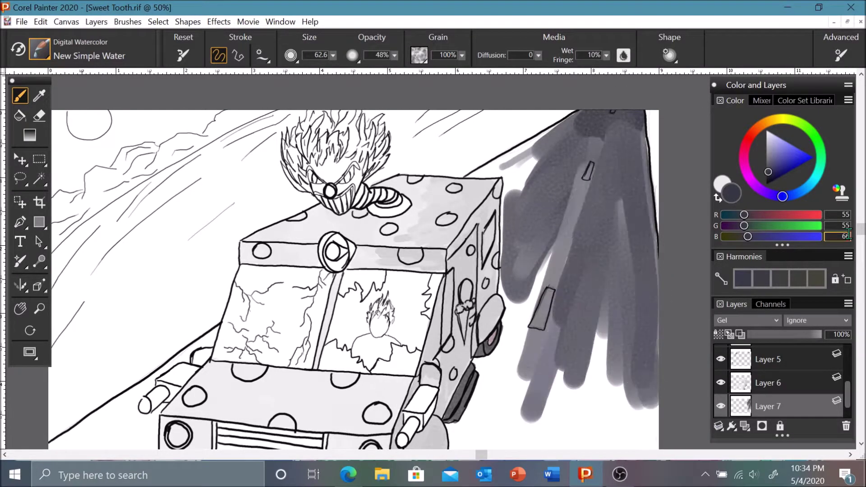
- Fill the remaining road beside the truck, using a smaller brush along the truck's edge and the road's border line
scroll(653, 251, down, 2)
drag(559, 157, 489, 415)
drag(632, 203, 541, 410)
scroll(586, 271, up, 2)
key(bracketleft)
key(bracketleft)
mouse_move(460, 446)
mouse_down()
mouse_move(523, 184)
mouse_move(496, 117)
mouse_up()
key(bracketleft)
key(bracketleft)
mouse_move(587, 99)
mouse_down()
mouse_move(484, 172)
mouse_move(507, 288)
mouse_up()
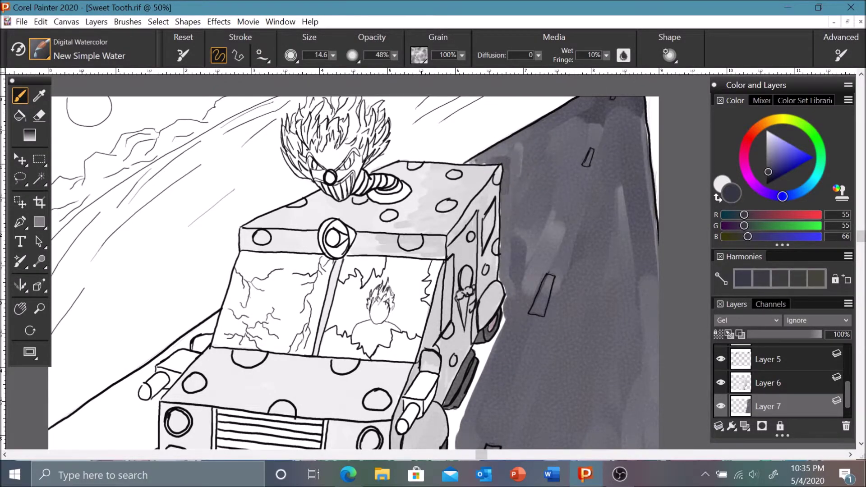
mouse_move(541, 131)
mouse_down()
mouse_move(509, 185)
mouse_move(514, 331)
mouse_move(451, 426)
mouse_up()
scroll(510, 316, down, 1)
drag(450, 342, 491, 441)
- Layer long, broad strokes of the same gray over the road with a brush size of about 65 to add texture
key(bracketright)
key(bracketright)
key(bracketright)
key(bracketright)
key(bracketright)
drag(623, 226, 586, 399)
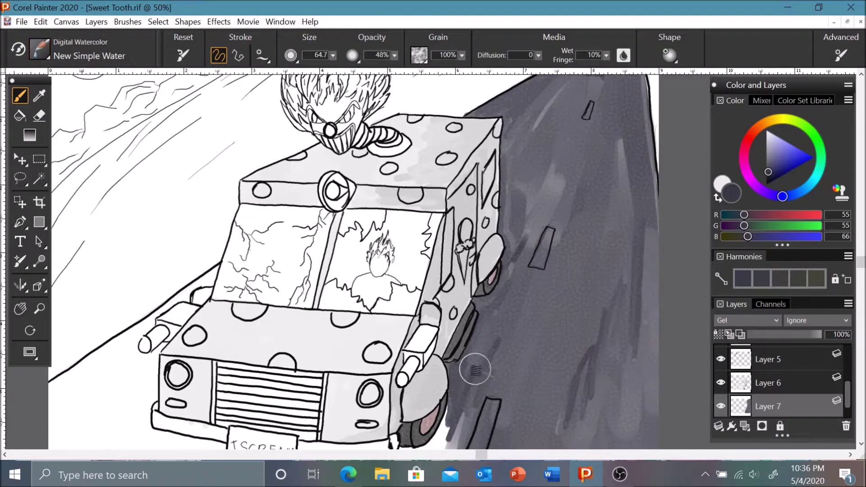
drag(541, 212, 519, 428)
scroll(423, 322, down, 1)
- Paint the road on the truck's other side and below the bumper in dark bluish gray, working closely around the bumper and side gun
key(bracketright)
key(bracketright)
key(bracketright)
scroll(352, 235, left, 1)
mouse_move(154, 295)
mouse_down()
mouse_move(180, 360)
mouse_move(362, 406)
mouse_up()
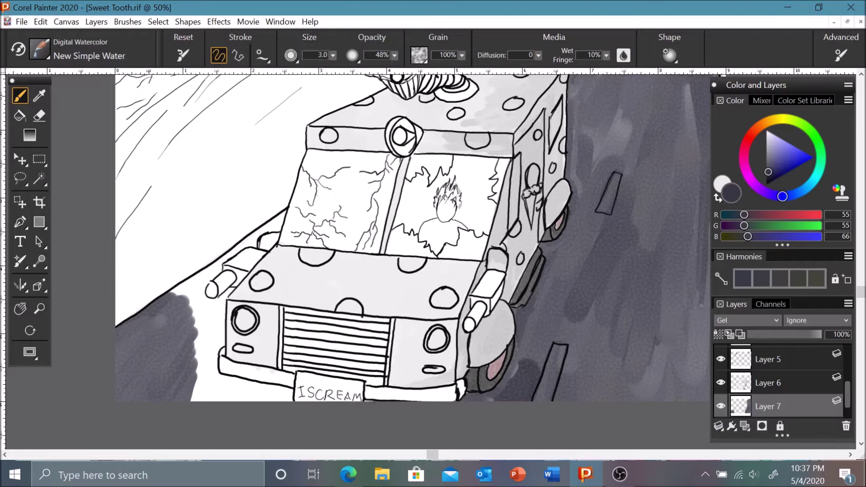
drag(289, 395, 198, 375)
key(bracketleft)
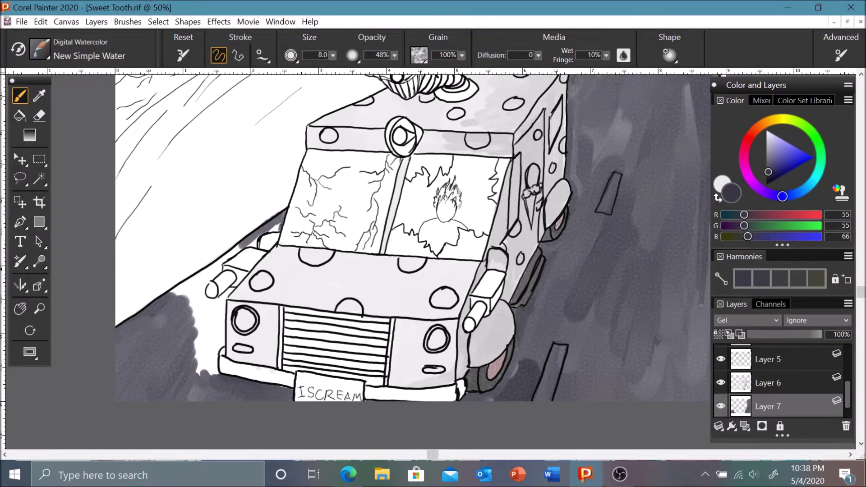
key(bracketright)
mouse_move(189, 296)
mouse_down()
mouse_move(217, 275)
mouse_move(210, 357)
mouse_move(216, 306)
mouse_up()
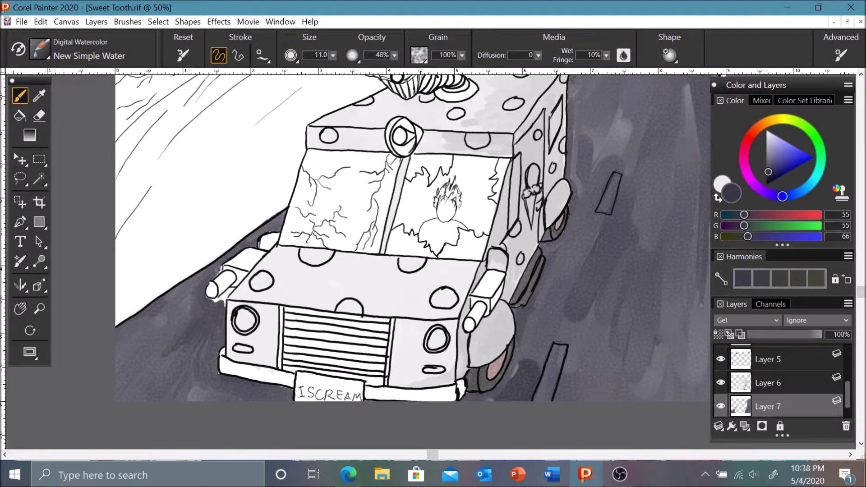
drag(180, 331, 163, 373)
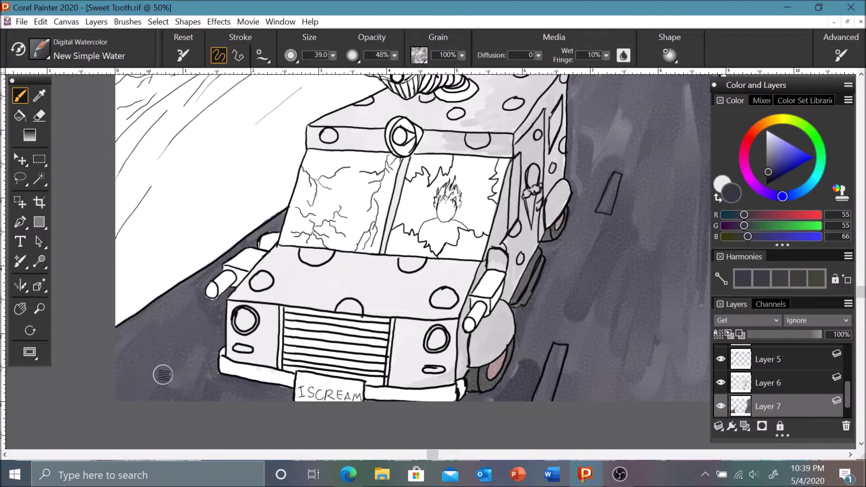
key(bracketright)
- Paint the far lane dashes on the road in mustard yellow (RGB 167, 153, 69) with a small brush
scroll(162, 373, up, 1)
click(782, 119)
click(778, 161)
drag(778, 160, 784, 160)
scroll(306, 96, up, 1)
key(bracketleft)
key(bracketleft)
key(bracketleft)
key(bracketleft)
key(bracketleft)
key(bracketleft)
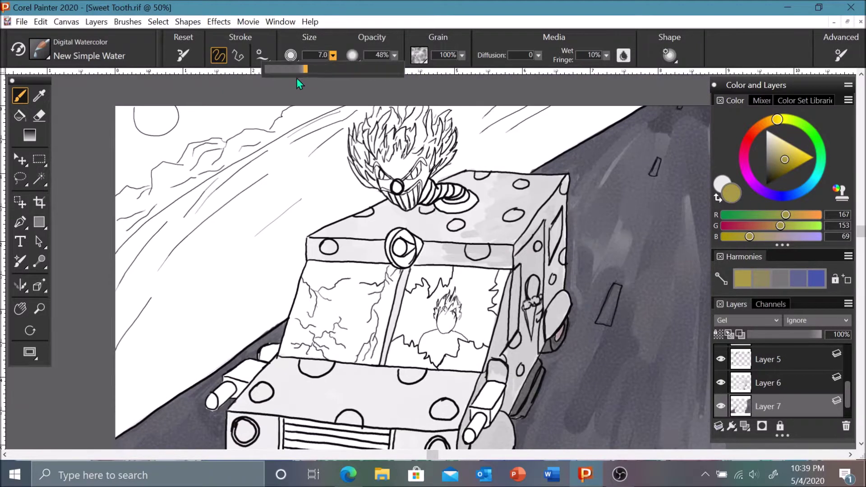
key(ctrl+equal)
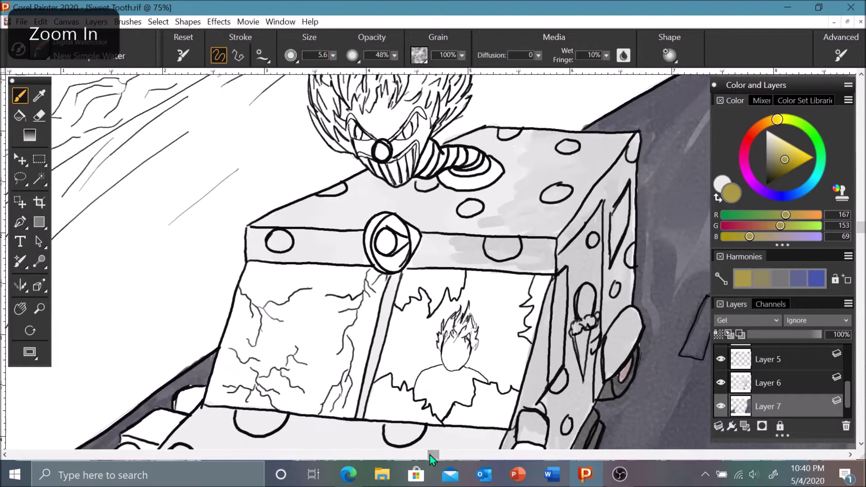
scroll(563, 231, down, 3)
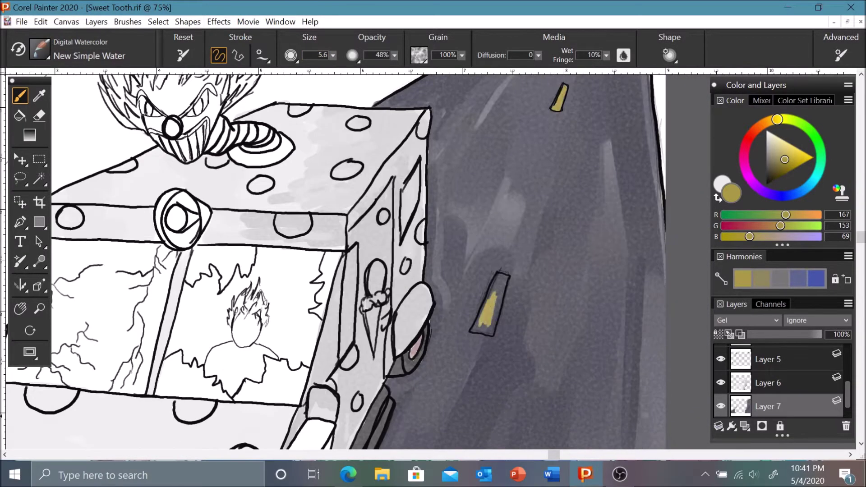
- Fill the nearest lane dash in yellow and warm it with a lighter orange-yellow (RGB 192, 162, 94)
scroll(333, 261, down, 5)
key(bracketright)
key(bracketright)
drag(385, 383, 412, 331)
alt+click(400, 338)
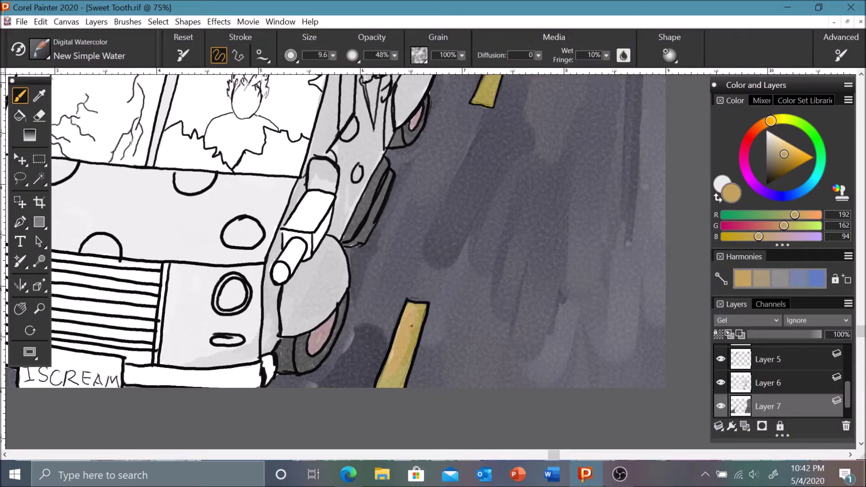
- Paint the narrow strip of ground beyond the road's far edge in dark reddish brown (RGB 59, 15, 1)
scroll(496, 180, up, 3)
key(ctrl+minus)
key(bracketright)
key(bracketright)
key(bracketright)
key(bracketright)
key(bracketright)
click(755, 130)
click(777, 178)
drag(631, 108, 633, 238)
- Paint the ground between the clown head and the road in the same reddish brown and undo the last stroke
key(bracketright)
key(bracketright)
key(bracketright)
key(bracketright)
key(bracketright)
mouse_move(456, 129)
mouse_down()
mouse_move(374, 140)
mouse_move(405, 169)
mouse_up()
drag(847, 395, 847, 403)
drag(440, 151, 368, 176)
key(ctrl+z)
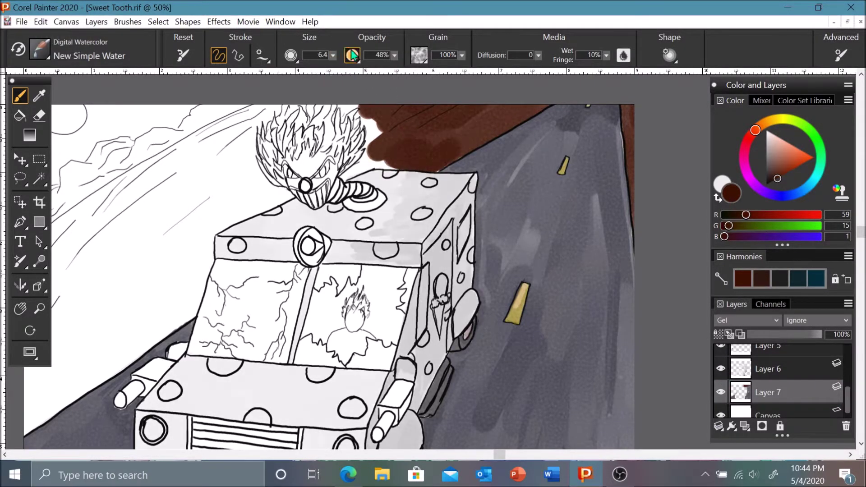
- Outline the clown head's flames, jaw and the adjoining roof edge with reddish brown using a small brush
key(ctrl+plus)
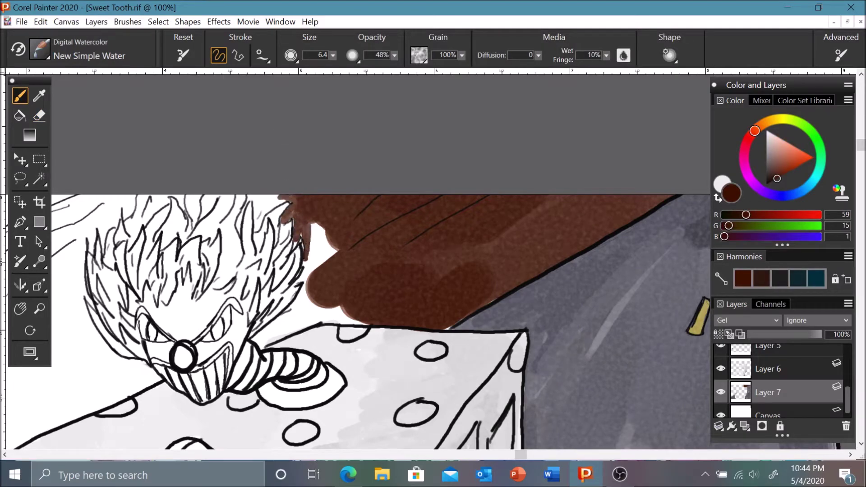
drag(324, 225, 267, 329)
mouse_move(311, 285)
mouse_down()
mouse_move(271, 334)
mouse_move(383, 323)
mouse_up()
drag(299, 210, 572, 211)
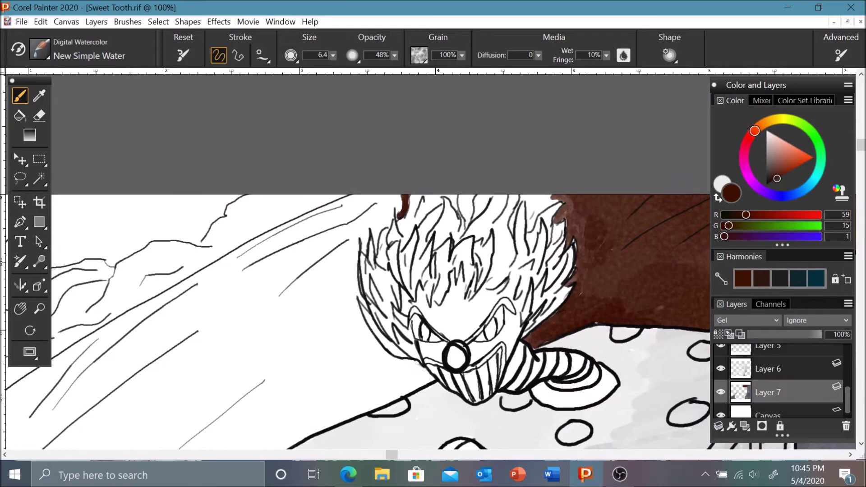
mouse_move(374, 225)
mouse_down()
mouse_move(351, 280)
mouse_move(356, 348)
mouse_move(393, 368)
mouse_move(338, 262)
mouse_up()
scroll(275, 412, down, 1)
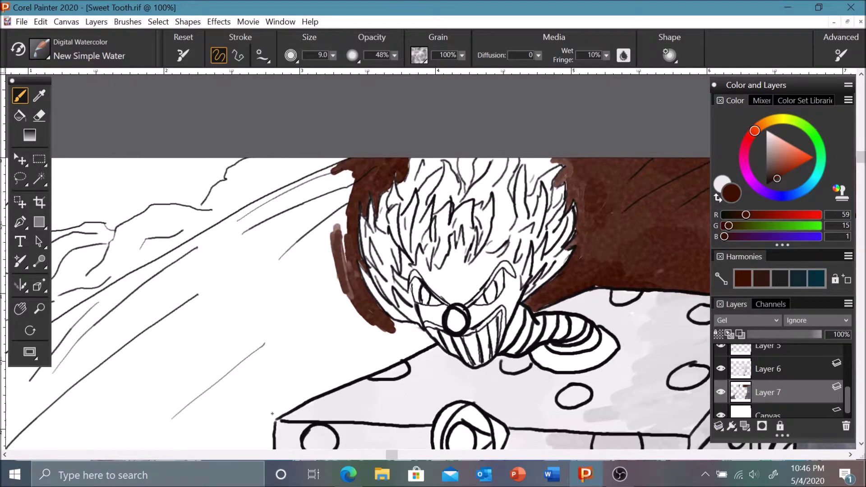
mouse_move(271, 405)
mouse_down()
mouse_move(288, 270)
mouse_move(383, 343)
mouse_up()
key([)
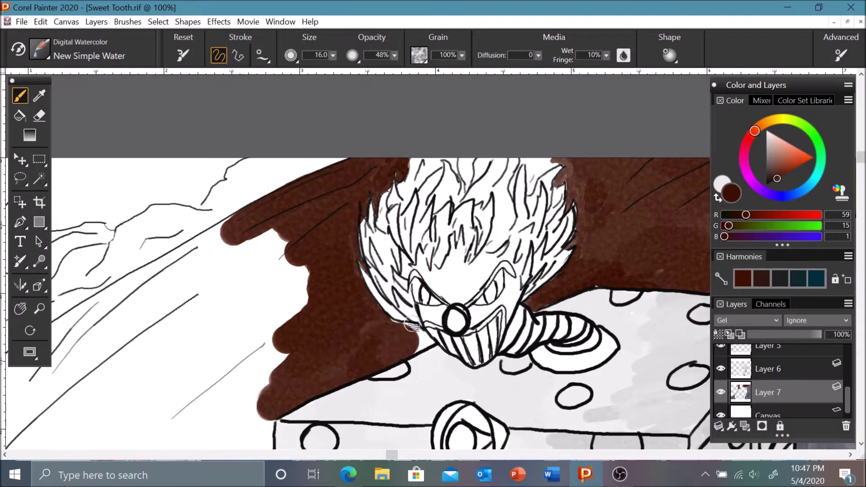
- Spread reddish brown across the upper hillside between the clown head and the mountains with a brush size of 40
drag(268, 299, 325, 217)
key(])
mouse_move(194, 194)
mouse_down()
mouse_move(319, 132)
mouse_move(203, 361)
mouse_up()
drag(361, 158, 315, 316)
scroll(113, 365, left, 3)
drag(112, 366, 316, 190)
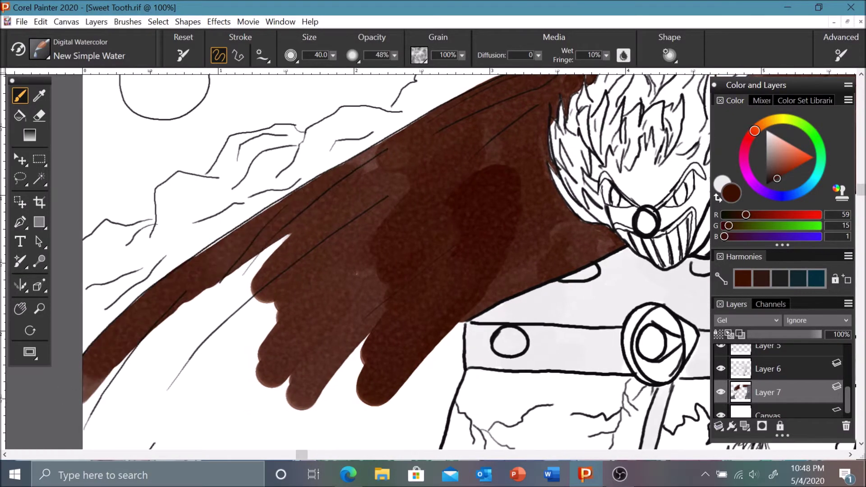
scroll(212, 257, down, 3)
mouse_move(180, 293)
mouse_down()
mouse_move(219, 251)
mouse_move(360, 316)
mouse_move(451, 189)
mouse_up()
- Fill the lower hillside with reddish brown down to the windshield side and the road's border line
scroll(219, 252, down, 1)
drag(428, 271, 226, 406)
scroll(270, 270, down, 3)
drag(248, 252, 131, 387)
scroll(860, 280, up, 2)
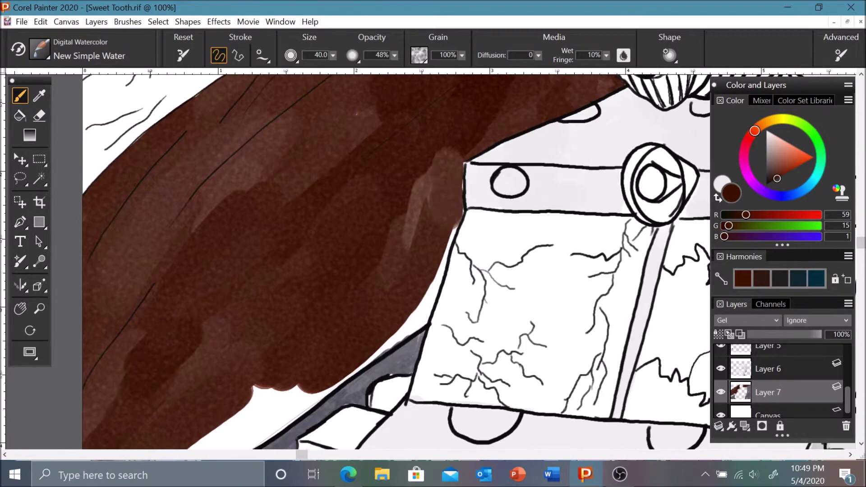
drag(410, 310, 280, 340)
scroll(861, 297, down, 3)
scroll(861, 297, down, 1)
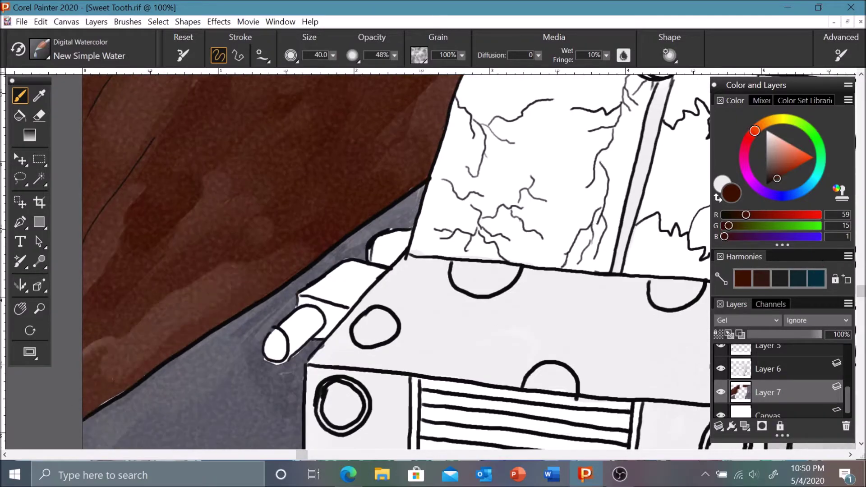
- Brush broad olive-brown patches (RGB 83, 52, 17) over the hillside on both sides of the clown head
key(ctrl+minus)
scroll(191, 281, up, 3)
alt+click(192, 280)
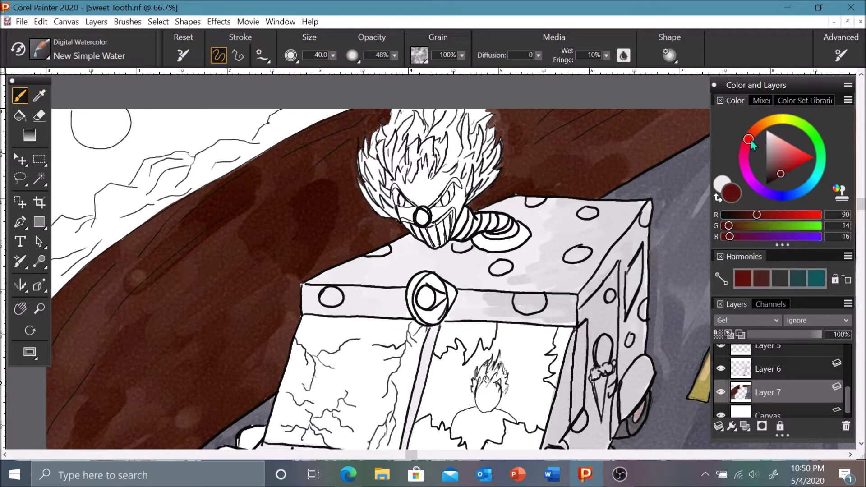
mouse_move(586, 158)
mouse_down()
mouse_move(636, 135)
mouse_move(554, 170)
mouse_up()
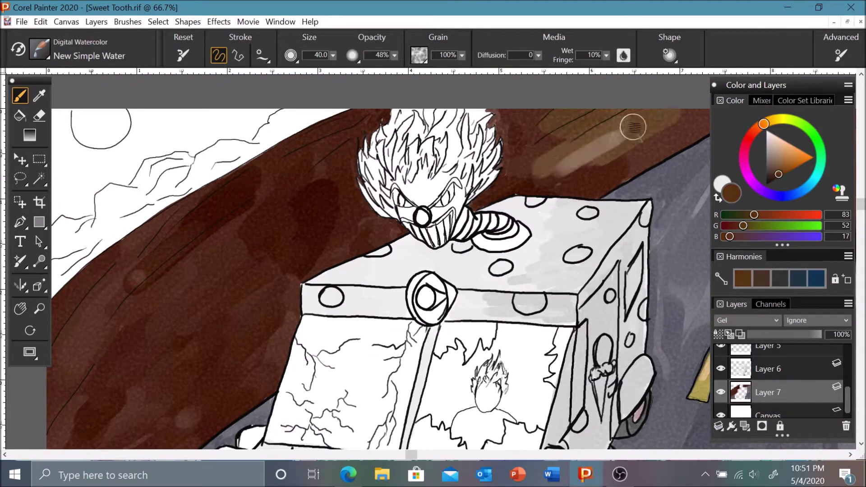
drag(266, 207, 195, 293)
mouse_move(135, 361)
mouse_down()
mouse_move(286, 290)
mouse_move(172, 433)
mouse_move(252, 239)
mouse_move(325, 113)
mouse_up()
scroll(151, 359, down, 2)
scroll(334, 190, up, 3)
mouse_move(350, 231)
mouse_down()
mouse_move(290, 199)
mouse_move(341, 180)
mouse_up()
- Paint the distant mountain range in dark maroon (RGB 49, 19, 22) with a brush size of 11.9
click(747, 142)
click(774, 176)
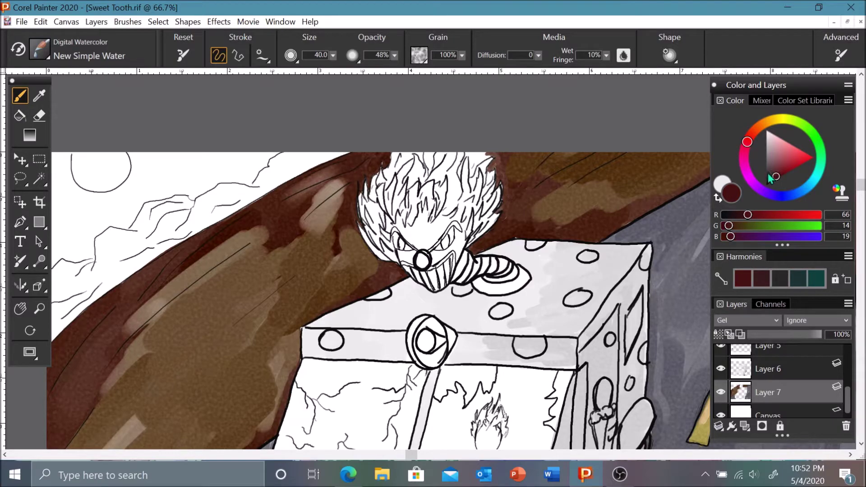
click(771, 177)
mouse_move(284, 180)
mouse_down()
mouse_move(259, 162)
mouse_move(334, 155)
mouse_move(262, 180)
mouse_up()
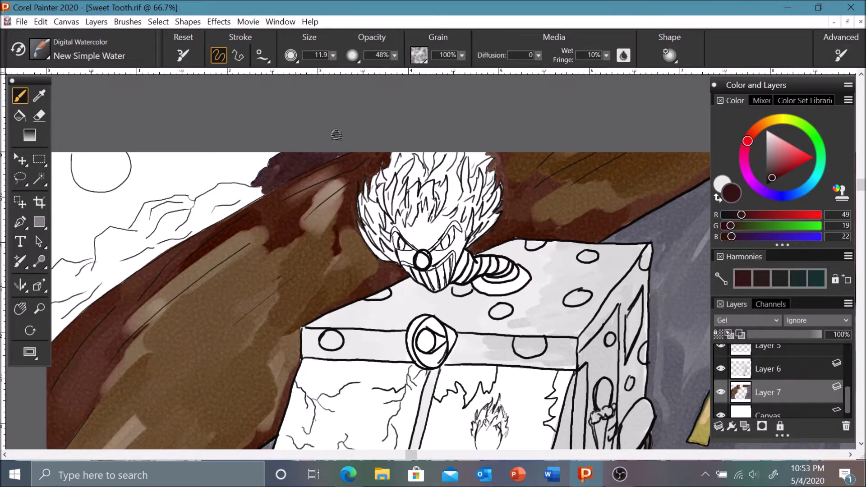
mouse_move(197, 206)
mouse_down()
mouse_move(252, 189)
mouse_move(203, 216)
mouse_move(264, 177)
mouse_up()
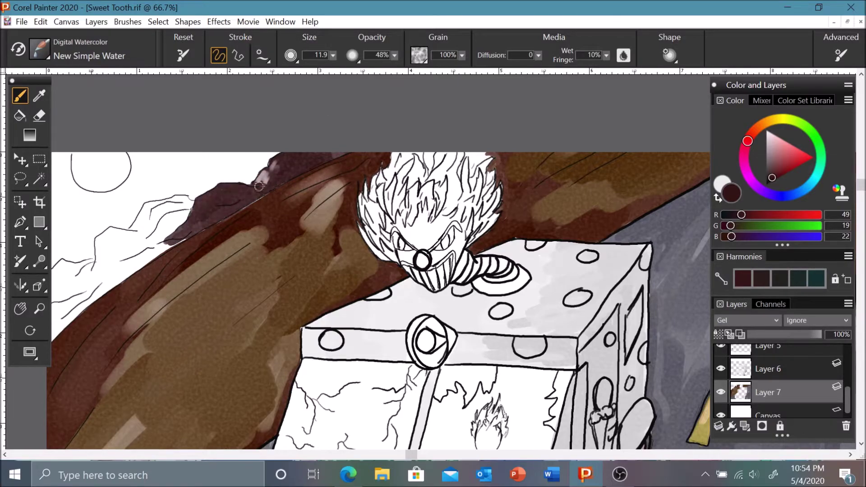
mouse_move(194, 201)
mouse_down()
mouse_move(135, 234)
mouse_move(126, 264)
mouse_up()
drag(185, 237, 153, 257)
scroll(360, 271, left, 1)
mouse_move(90, 324)
mouse_down()
mouse_move(180, 252)
mouse_move(99, 311)
mouse_move(106, 273)
mouse_up()
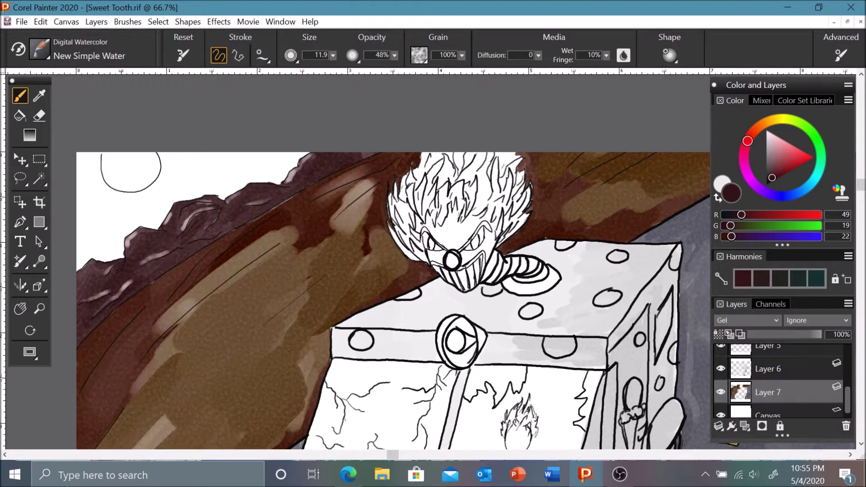
- Fill the sky above the mountains with burnt orange (RGB 142, 48, 12), undoing one stroke along the way
drag(776, 138, 791, 168)
key(bracketright)
mouse_move(91, 162)
mouse_down()
mouse_move(99, 266)
mouse_move(180, 181)
mouse_move(279, 162)
mouse_up()
key(ctrl+z)
drag(225, 182, 293, 156)
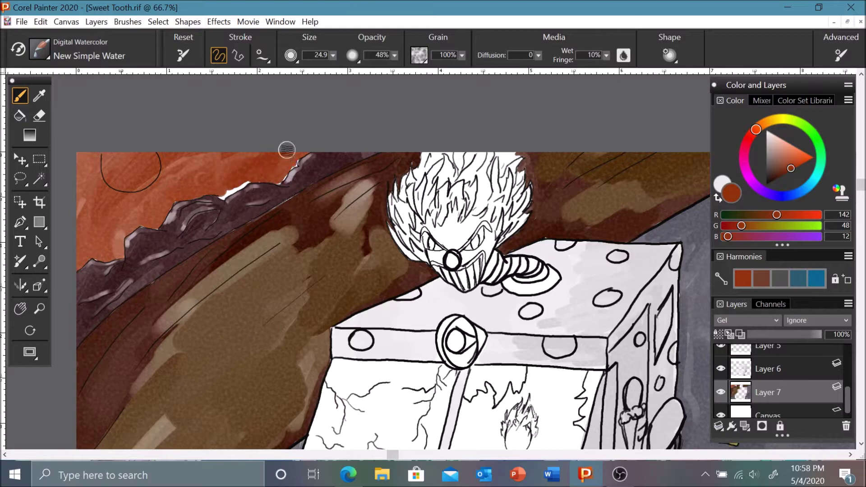
- Layer lighter orange tones over the sky, undo unwanted strokes, and pick the orange RGB 183, 76, 35
alt+click(252, 140)
key(bracketright)
key(bracketright)
drag(86, 203, 266, 153)
drag(90, 244, 135, 170)
key(ctrl+z)
drag(253, 162, 81, 212)
key(ctrl+z)
alt+click(189, 172)
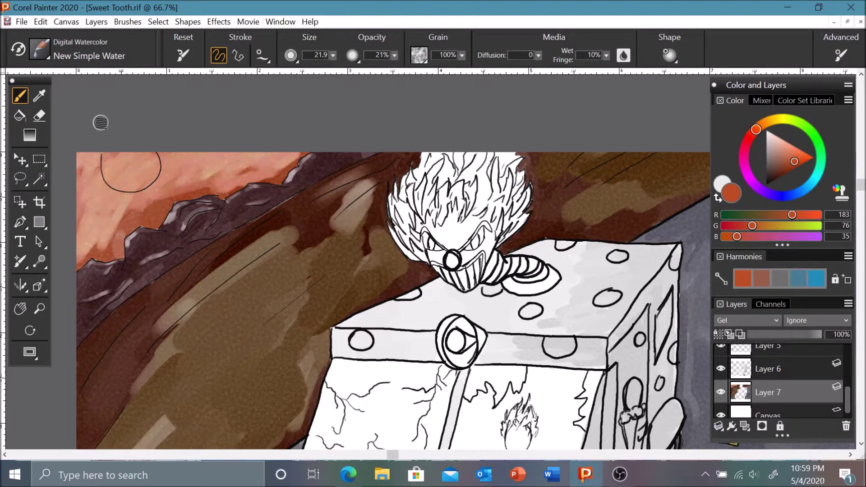
- Restore the brush opacity to 48% and paint the sun pale yellow (RGB 249, 226, 125) with a warmer tint (RGB 249, 209, 125)
click(395, 55)
drag(756, 129, 775, 120)
click(788, 145)
key(ctrl+z)
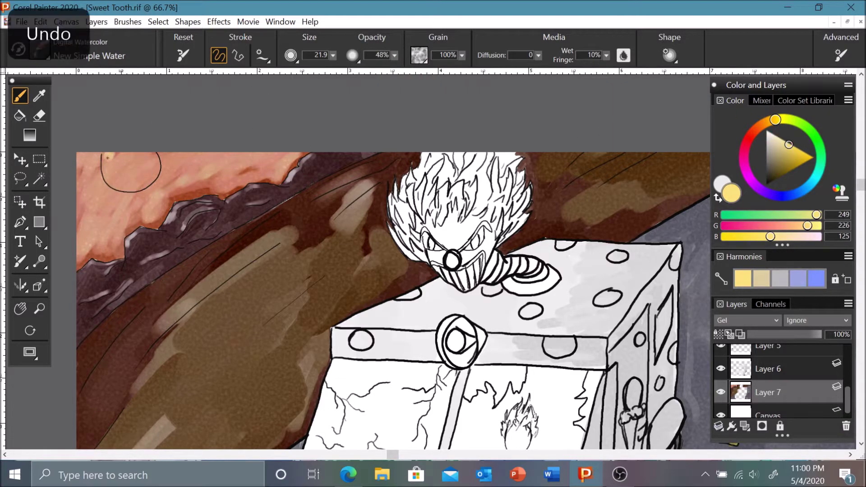
drag(135, 180, 127, 157)
alt+click(127, 156)
- On Layer 6, paint the lit roof spots pink (RGB 249, 182, 216) and the shaded ones in duller pink (RGB 208, 154, 182)
scroll(139, 128, right, 2)
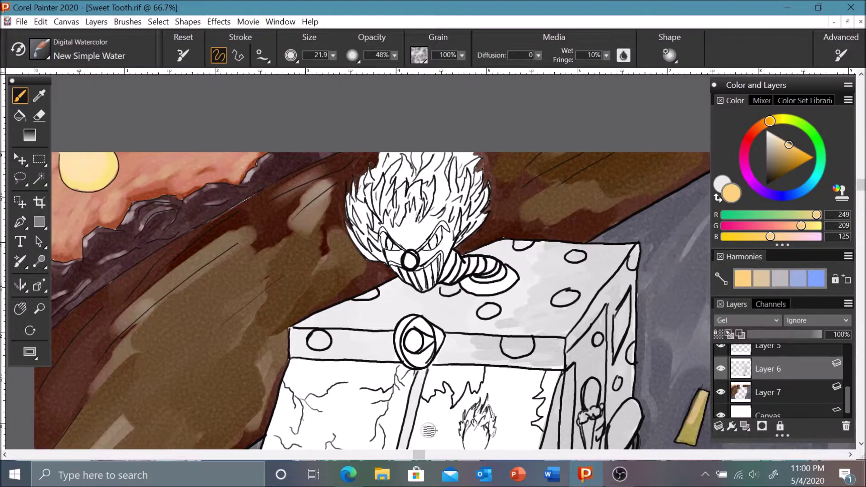
scroll(139, 128, down, 3)
click(743, 159)
click(778, 139)
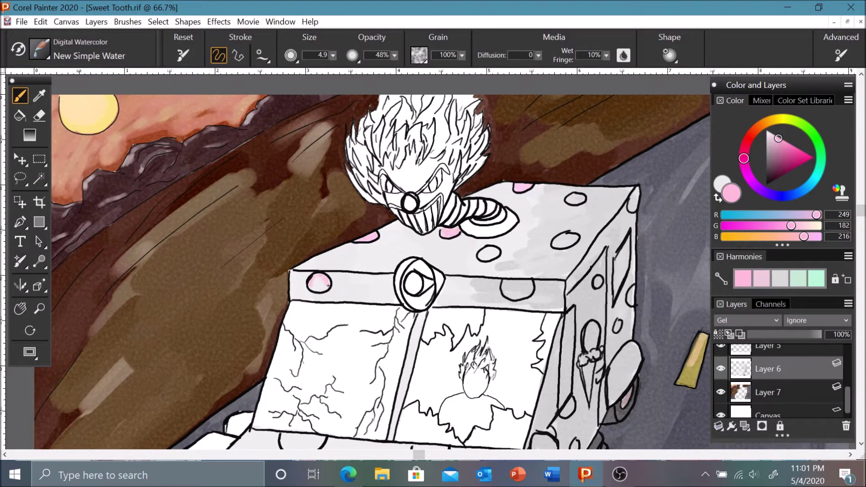
drag(570, 197, 580, 199)
alt+click(575, 198)
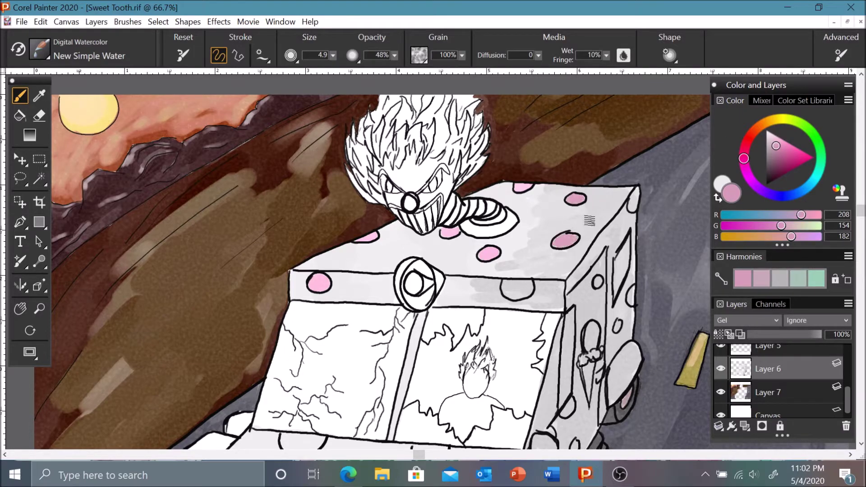
- Paint the shaded front roof spot, the truck's side spots and both fenders in darker pink (RGB 180, 118, 151)
click(777, 153)
drag(636, 189, 632, 208)
scroll(634, 203, down, 2)
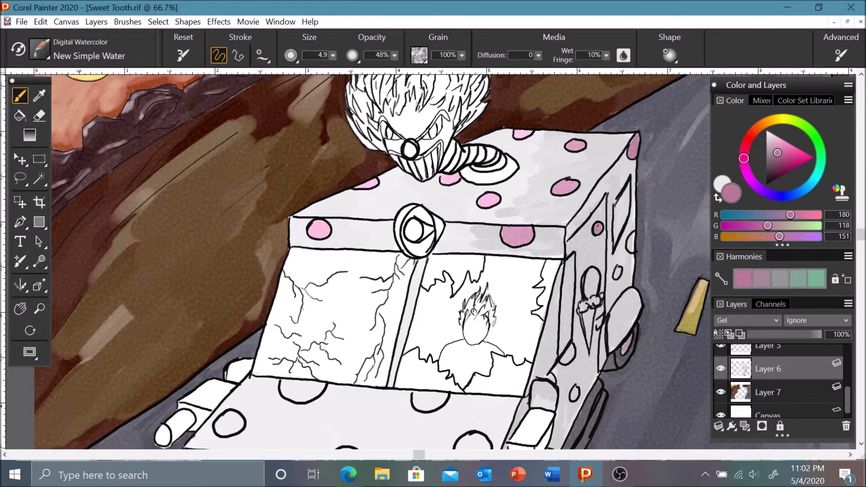
scroll(381, 261, down, 2)
scroll(138, 267, down, 2)
key(bracketright)
mouse_move(611, 203)
mouse_down()
mouse_move(618, 235)
mouse_move(632, 199)
mouse_up()
scroll(138, 267, down, 2)
mouse_move(509, 383)
mouse_down()
mouse_move(561, 357)
mouse_move(515, 378)
mouse_move(525, 345)
mouse_move(543, 368)
mouse_move(540, 339)
mouse_up()
scroll(135, 242, up, 2)
- Pick a light pink and paint the five polka dots on the truck's hood
click(39, 92)
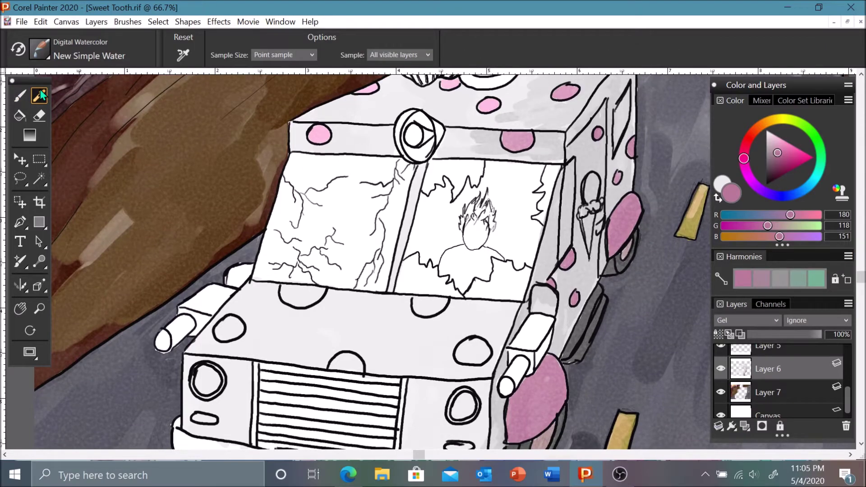
click(291, 256)
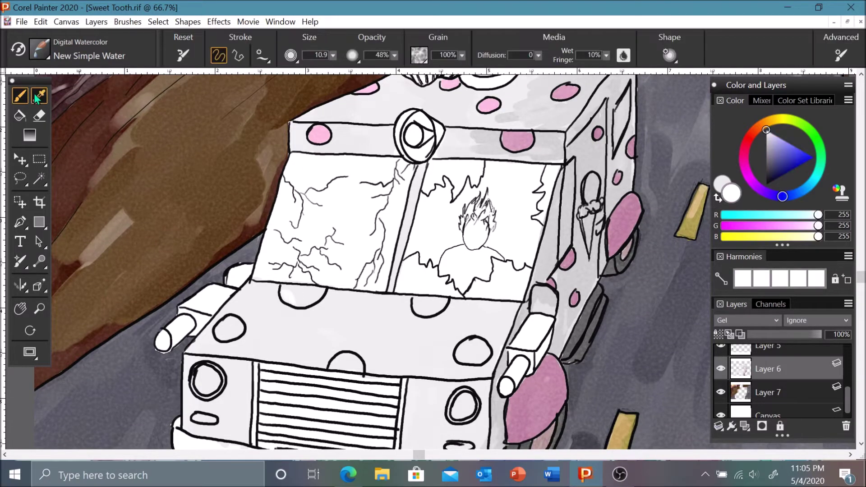
scroll(785, 383, up, 1)
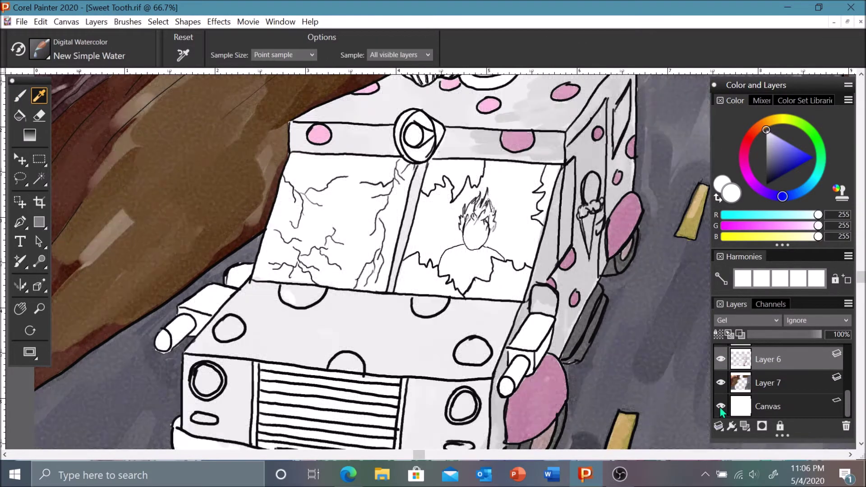
mouse_move(750, 148)
mouse_down()
mouse_move(747, 168)
mouse_move(778, 137)
mouse_up()
click(25, 93)
scroll(862, 283, up, 2)
drag(289, 340, 318, 339)
drag(221, 372, 239, 376)
drag(419, 349, 438, 349)
drag(335, 406, 356, 410)
drag(465, 392, 483, 402)
- Paint the round emblem above the windshield in mauve (RGB 187, 111, 174) with lighter pink tones (RGB 252, 183, 242)
key(d)
click(468, 301)
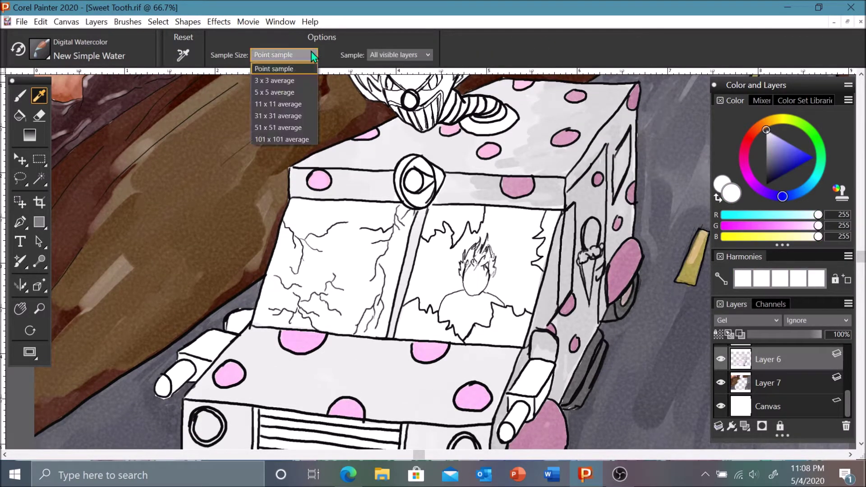
click(517, 185)
key(b)
drag(408, 158, 404, 203)
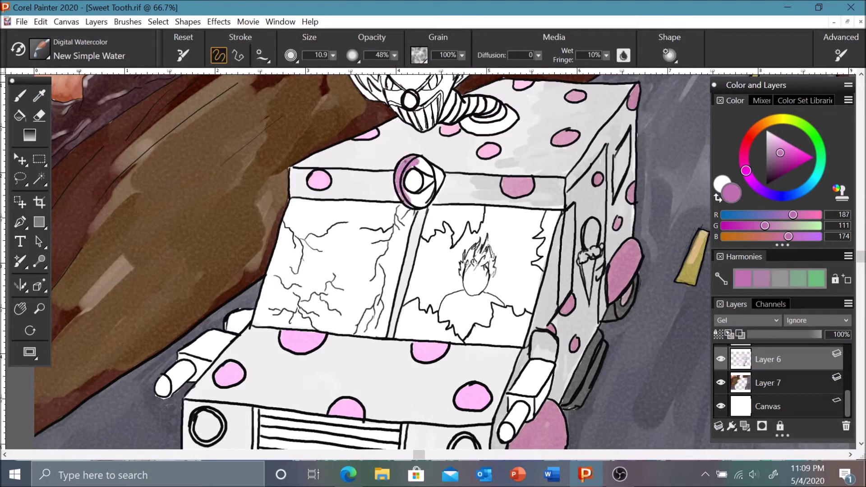
alt+click(419, 185)
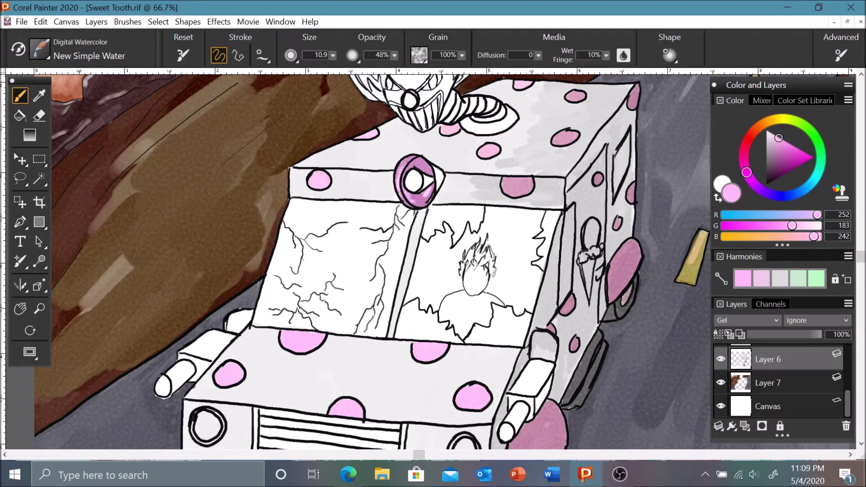
alt+click(435, 172)
drag(408, 176, 419, 187)
alt+click(451, 135)
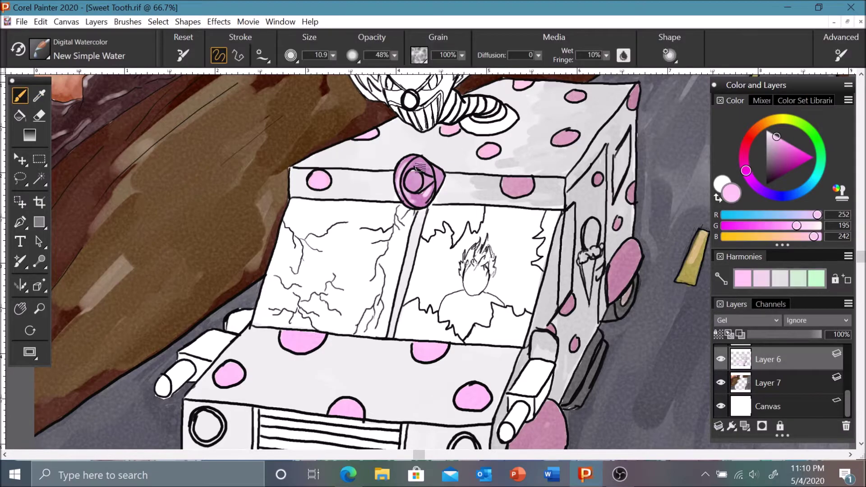
- Paint the rounded shapes behind the two hood guns, dull pink on the shaded side and light pink (RGB 252, 200, 242) on the lit side
drag(860, 259, 862, 288)
alt+click(539, 286)
drag(537, 282, 547, 300)
alt+click(323, 119)
drag(237, 269, 248, 259)
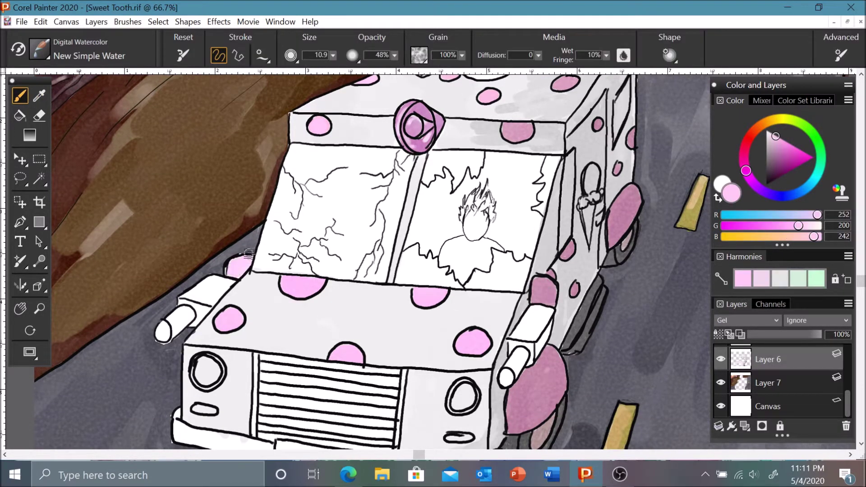
- Paint the shaded-side gun dark gray, deepening its shadows with RGB 52, 40, 50
alt+click(582, 315)
mouse_move(514, 311)
mouse_down()
mouse_move(541, 329)
mouse_move(503, 381)
mouse_up()
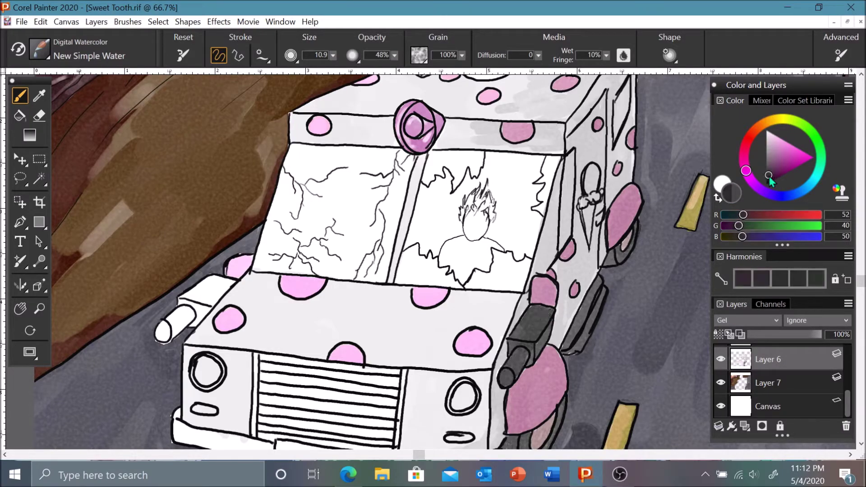
alt+click(525, 318)
drag(523, 311, 537, 335)
- Paint the lit-side gun gray (RGB 87, 87, 87) and add lighter gray highlights (RGB 165, 165, 165)
mouse_move(199, 288)
mouse_down()
mouse_move(219, 296)
mouse_move(205, 316)
mouse_move(165, 331)
mouse_move(172, 316)
mouse_up()
alt+click(168, 326)
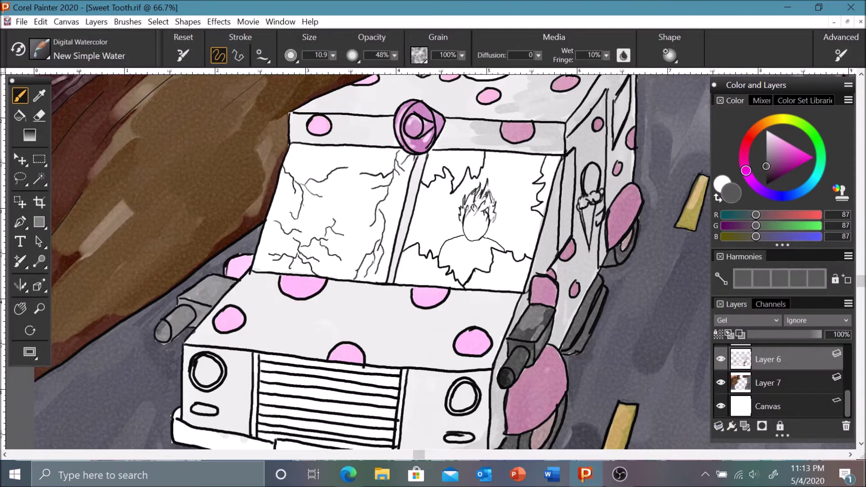
scroll(361, 262, down, 2)
key(bracketleft)
key(bracketleft)
drag(768, 154, 766, 168)
- Paint the headlights cream (RGB 255, 246, 216) and the small lights below them red (RGB 255, 87, 87)
alt+click(221, 316)
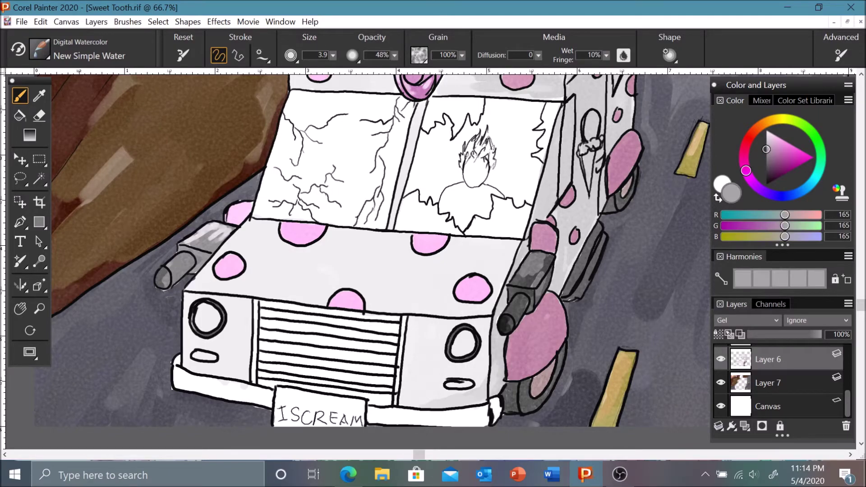
alt+click(197, 317)
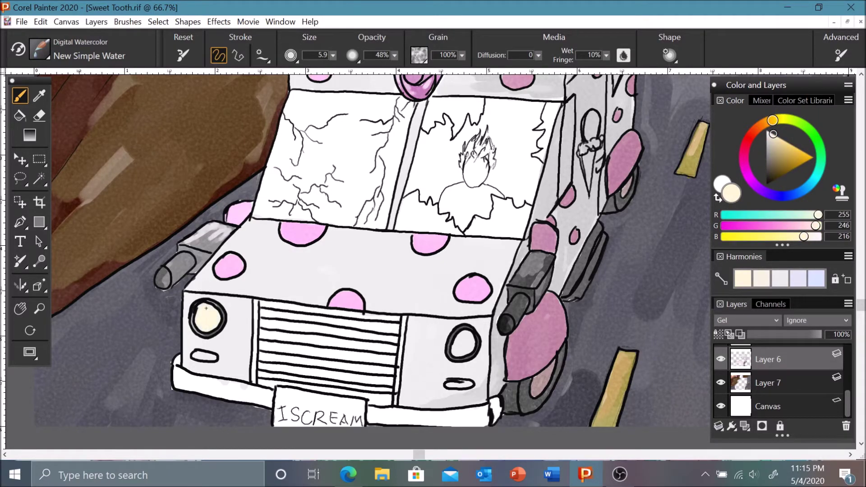
alt+click(456, 345)
click(749, 138)
click(797, 148)
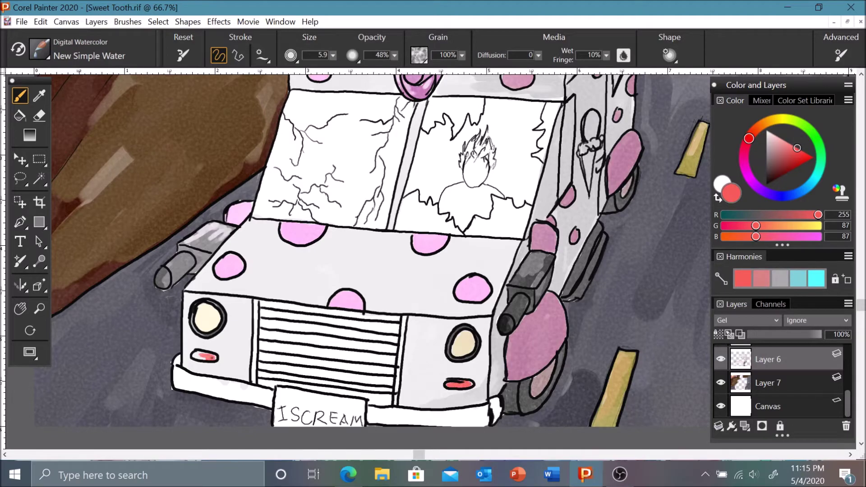
- Paint the grille's side trims light pink and fill the slatted grille with dull mauve (RGB 169, 137, 165)
click(780, 137)
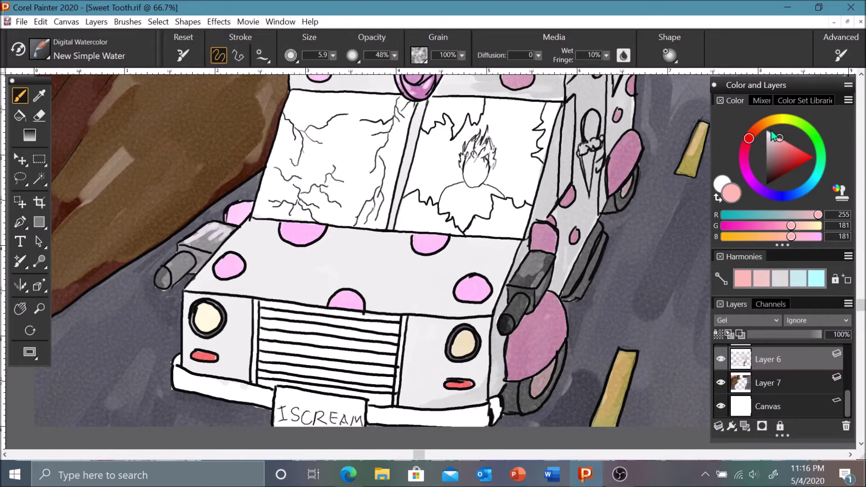
drag(255, 325, 254, 383)
drag(404, 309, 396, 404)
click(768, 148)
click(771, 152)
key(bracketright)
mouse_move(265, 311)
mouse_down()
mouse_move(271, 381)
mouse_move(387, 359)
mouse_up()
mouse_move(316, 397)
mouse_down()
mouse_move(293, 374)
mouse_move(387, 320)
mouse_move(293, 307)
mouse_up()
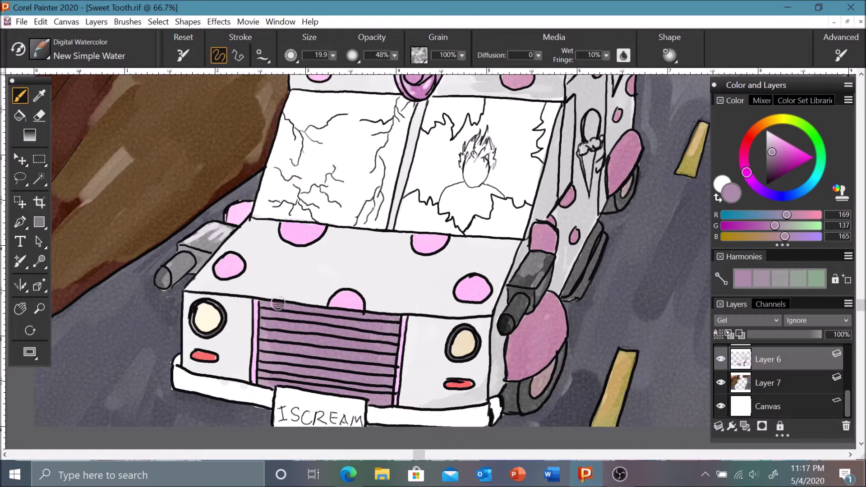
- Paint the front bumper light pink, with dull mauve (RGB 177, 144, 169) on its shaded end
scroll(141, 290, down, 2)
mouse_move(496, 367)
mouse_down()
mouse_move(451, 379)
mouse_move(390, 375)
mouse_up()
click(774, 139)
mouse_move(177, 320)
mouse_down()
mouse_move(212, 356)
mouse_move(230, 350)
mouse_up()
drag(376, 374, 442, 379)
- Paint the ISCREAM license plate cream (RGB 255, 245, 224) and shade it with tan (RGB 226, 211, 180)
click(769, 121)
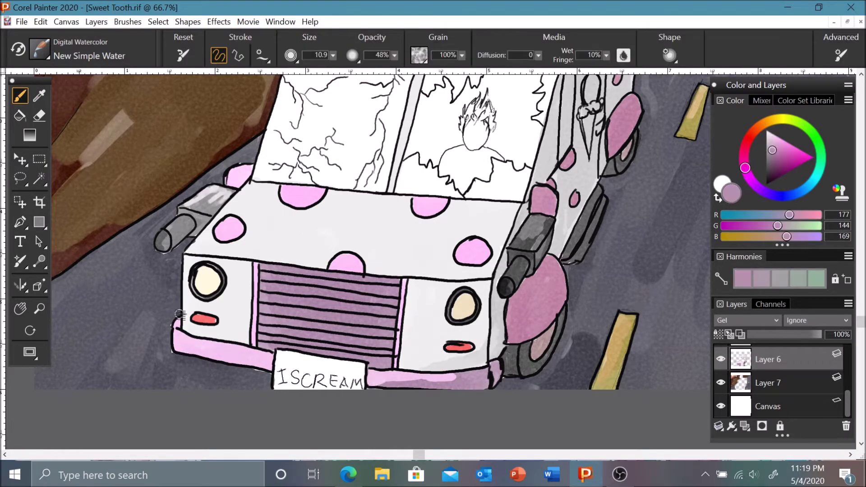
click(772, 143)
click(772, 133)
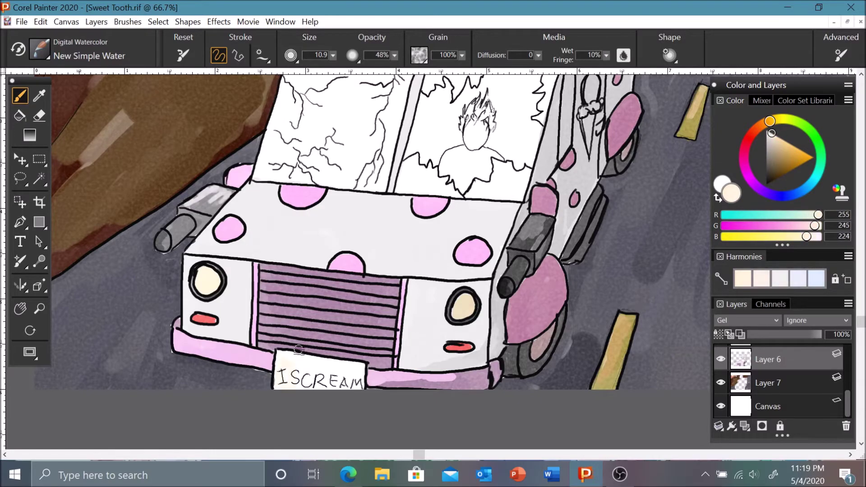
alt+click(332, 361)
mouse_move(282, 361)
mouse_down()
mouse_move(293, 383)
mouse_move(315, 368)
mouse_up()
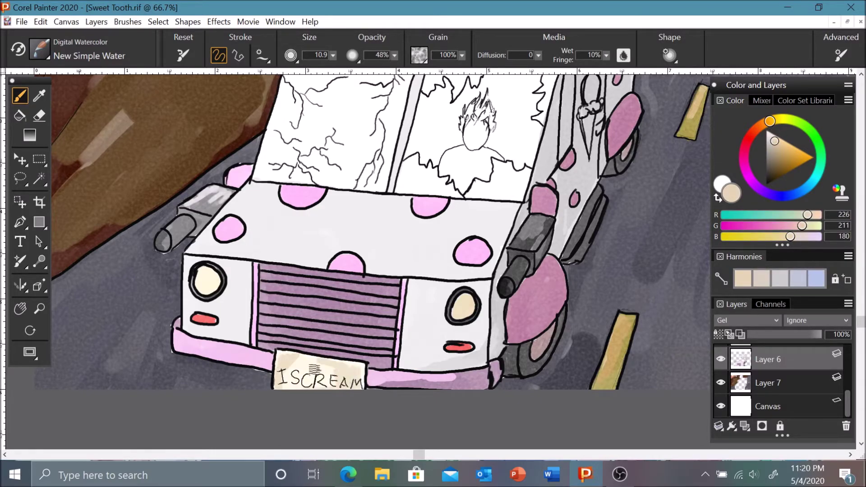
- Paint the side panel's ice cream cone brown, shaded with RGB 111, 74, 31, and the ice cream pink, shaded with RGB 213, 123, 200
click(777, 146)
click(764, 124)
scroll(221, 296, up, 3)
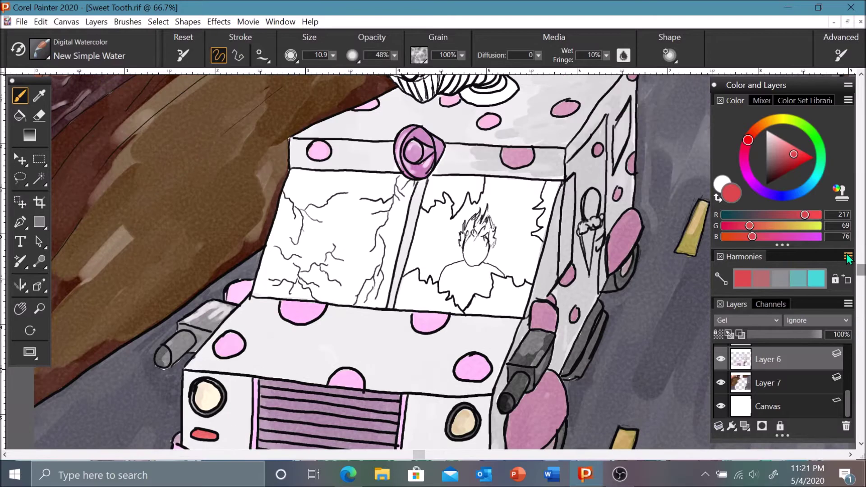
click(785, 163)
click(786, 167)
click(781, 170)
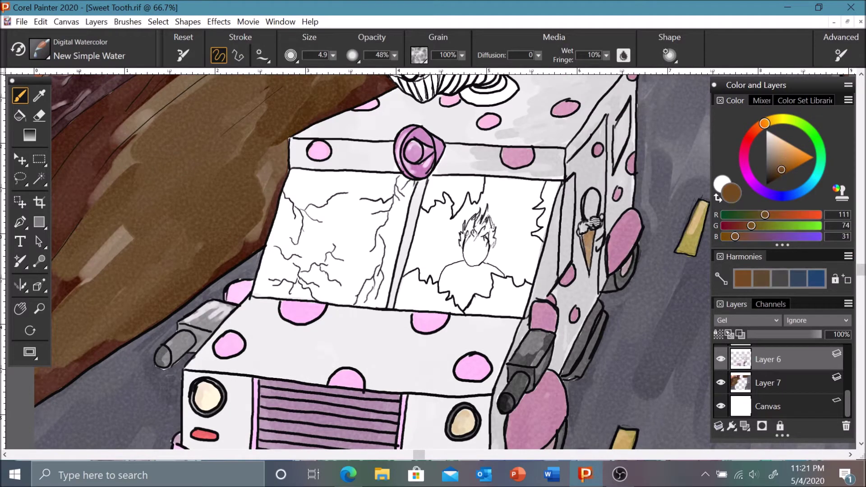
alt+click(588, 221)
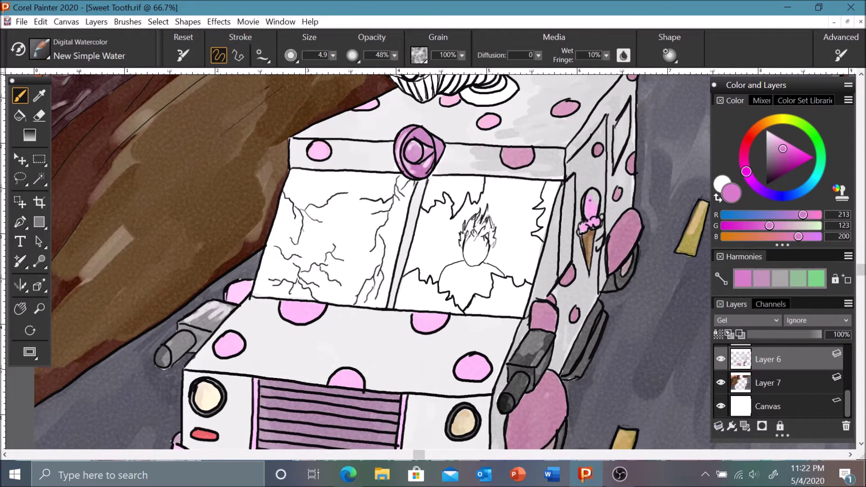
- Paint the cracked windshield pane blue-violet and layer darker tones over its edges and cracks
mouse_move(779, 157)
mouse_down()
mouse_move(771, 141)
mouse_move(785, 128)
mouse_up()
mouse_move(311, 194)
mouse_down()
mouse_move(280, 252)
mouse_move(312, 289)
mouse_move(388, 194)
mouse_move(342, 297)
mouse_move(393, 248)
mouse_up()
click(775, 160)
mouse_move(316, 176)
mouse_down()
mouse_move(275, 261)
mouse_move(351, 176)
mouse_up()
drag(284, 257, 271, 289)
mouse_move(288, 207)
mouse_down()
mouse_move(343, 180)
mouse_move(270, 288)
mouse_move(388, 225)
mouse_move(334, 298)
mouse_move(360, 212)
mouse_move(397, 181)
mouse_move(315, 203)
mouse_move(295, 292)
mouse_up()
- Paint the remaining glass shards around the broken windshield pane dark blue (RGB 60, 61, 94) with a smaller brush
key(bracketleft)
key(bracketleft)
mouse_move(432, 181)
mouse_down()
mouse_move(451, 194)
mouse_move(474, 183)
mouse_up()
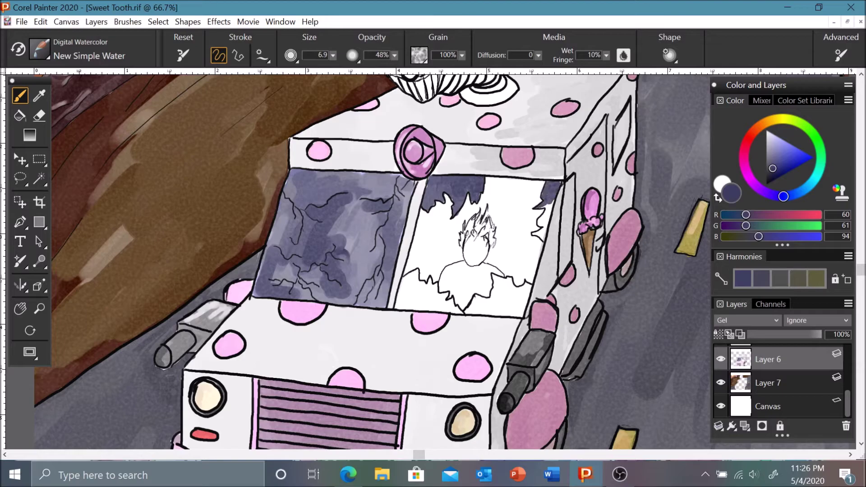
mouse_move(397, 275)
mouse_down()
mouse_move(417, 298)
mouse_move(446, 309)
mouse_move(428, 291)
mouse_up()
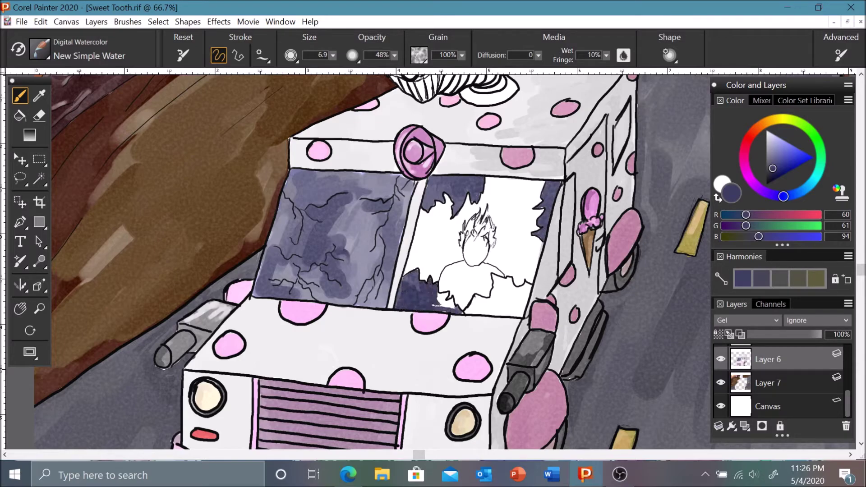
mouse_move(469, 311)
mouse_down()
mouse_move(496, 282)
mouse_move(527, 289)
mouse_up()
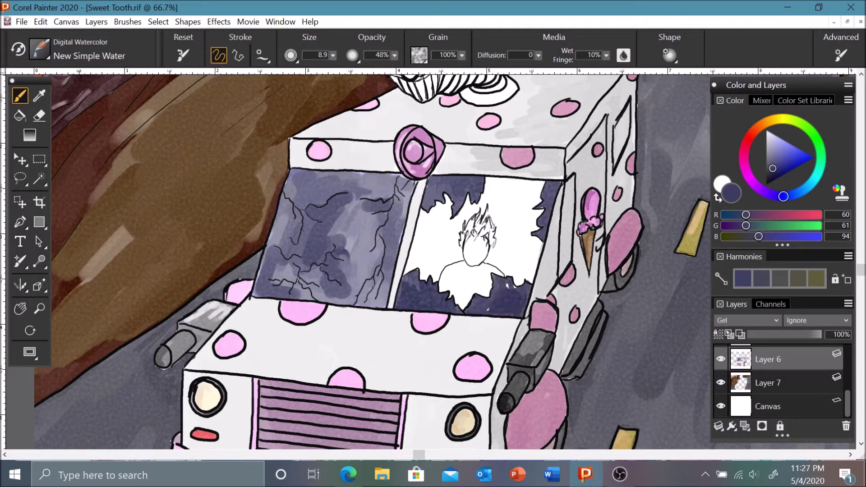
- Paint the truck's side window navy (RGB 34, 35, 70) and deepen the cracks in the unbroken windshield pane with it
key(bracketright)
alt+click(554, 242)
drag(550, 216, 541, 293)
key(bracketleft)
key(bracketleft)
drag(570, 178, 566, 271)
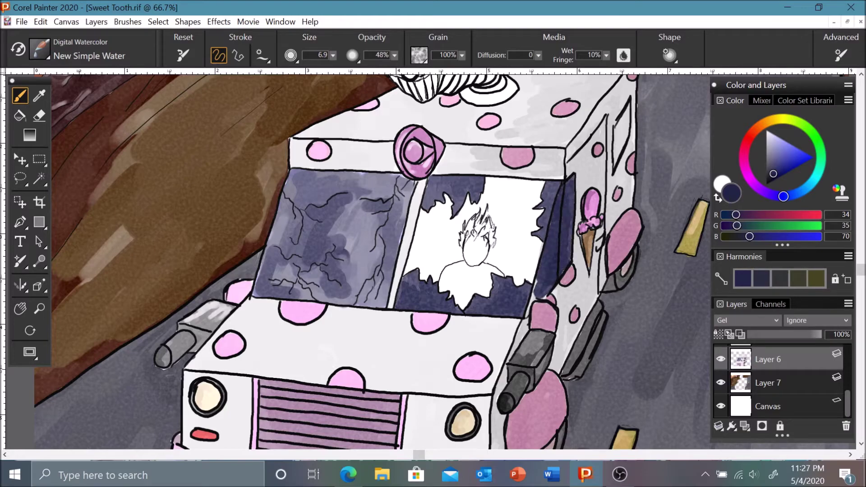
mouse_move(275, 203)
mouse_down()
mouse_move(338, 200)
mouse_move(375, 271)
mouse_move(406, 225)
mouse_up()
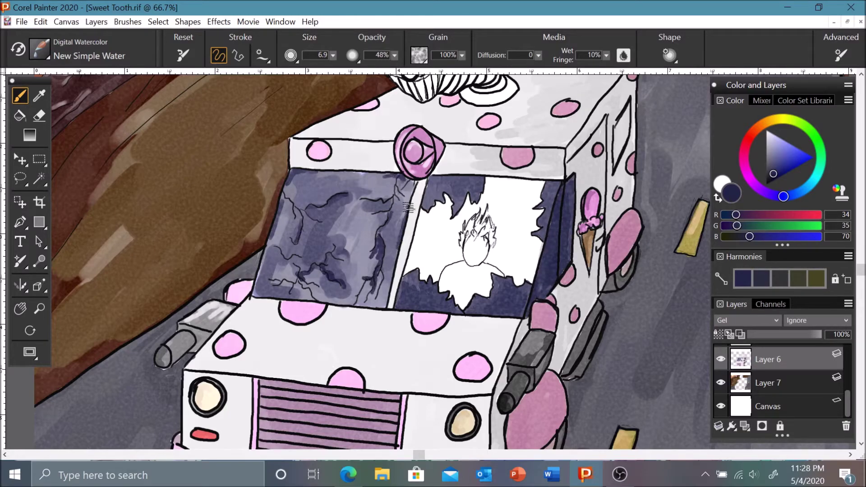
- Paint the driver's silhouette dark gray (RGB 62, 62, 62) and start the interior beside him in near-black (RGB 34, 34, 34)
alt+click(496, 293)
mouse_move(469, 239)
mouse_down()
mouse_move(442, 280)
mouse_move(465, 288)
mouse_move(469, 235)
mouse_move(464, 302)
mouse_move(484, 271)
mouse_up()
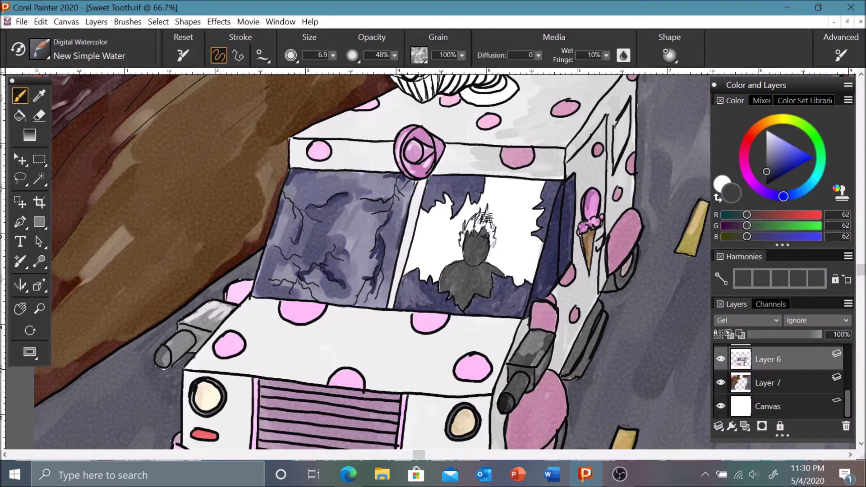
alt+click(496, 239)
drag(417, 246, 428, 204)
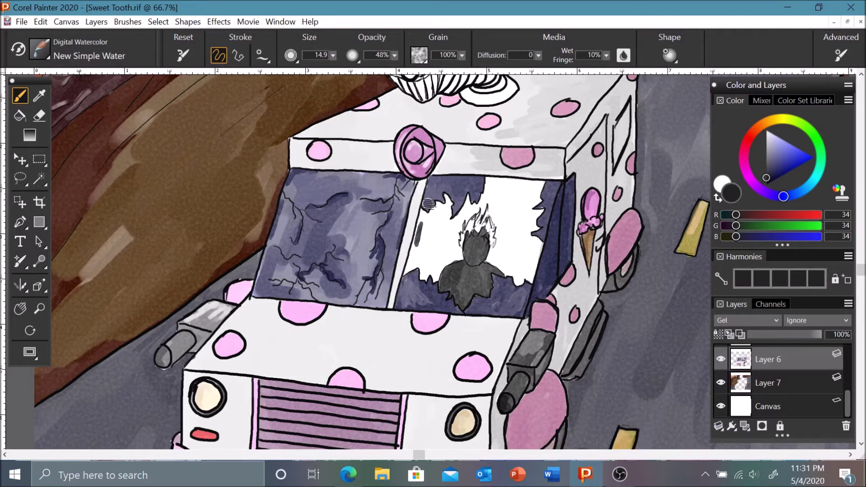
drag(428, 204, 420, 264)
alt+click(421, 239)
drag(424, 218, 412, 275)
- Fill the rest of the interior behind the broken pane with near-black (RGB 24, 24, 24), leaving the driver's hair unpainted
mouse_move(501, 194)
mouse_down()
mouse_move(503, 254)
mouse_move(494, 264)
mouse_move(528, 285)
mouse_up()
key(bracketleft)
mouse_move(532, 190)
mouse_down()
mouse_move(525, 262)
mouse_move(527, 237)
mouse_up()
mouse_move(487, 181)
mouse_down()
mouse_move(532, 198)
mouse_move(534, 181)
mouse_up()
drag(485, 187, 485, 214)
drag(518, 176, 541, 205)
mouse_move(482, 196)
mouse_down()
mouse_move(464, 225)
mouse_move(449, 226)
mouse_up()
mouse_move(424, 214)
mouse_down()
mouse_move(404, 275)
mouse_move(451, 225)
mouse_move(462, 261)
mouse_move(433, 277)
mouse_move(453, 291)
mouse_up()
drag(478, 250, 494, 293)
- Paint the driver's eyes red (RGB 175, 17, 21) and his flame-like hair light orange (RGB 233, 187, 109)
drag(792, 118, 748, 138)
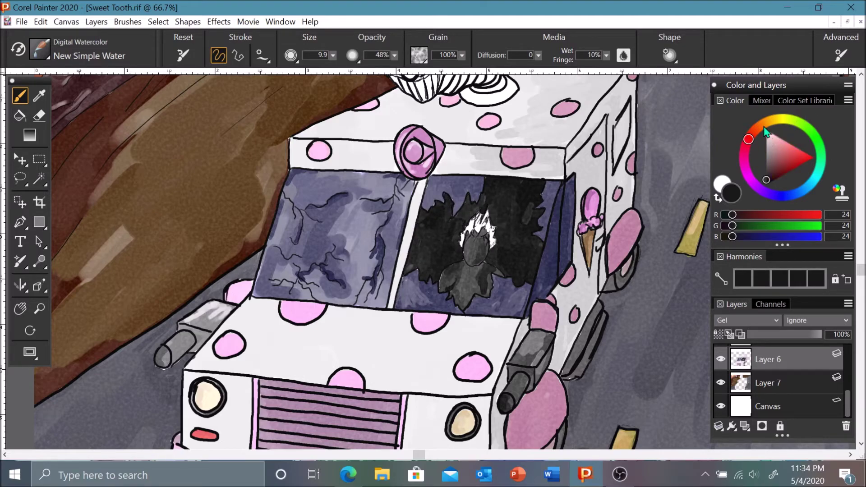
click(796, 165)
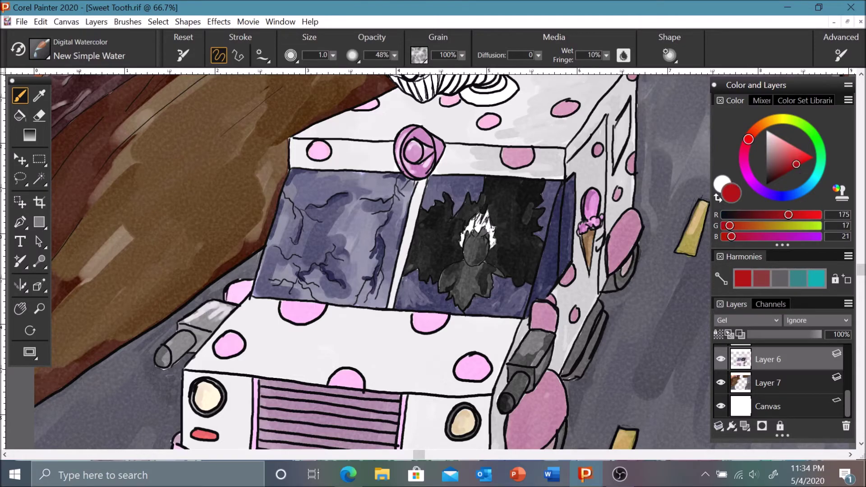
click(469, 246)
click(765, 177)
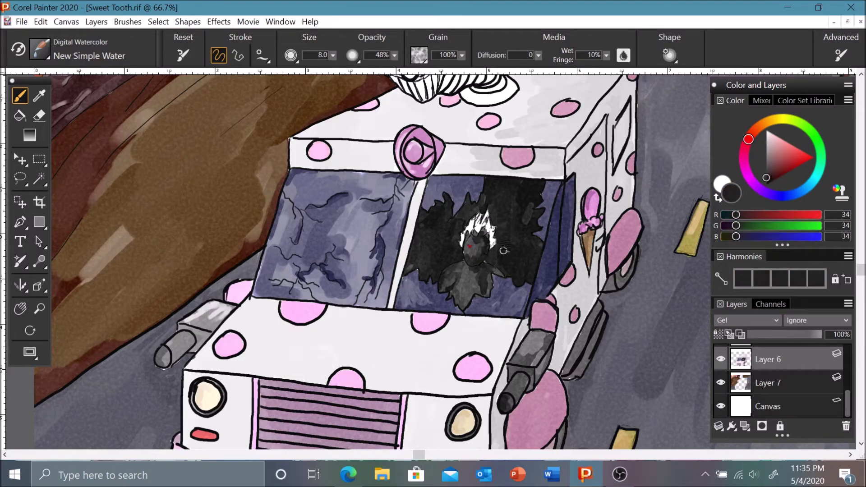
click(772, 121)
mouse_move(490, 199)
mouse_down()
mouse_move(490, 239)
mouse_move(482, 233)
mouse_up()
click(789, 148)
- Paint the clown head's roof base pink (RGB 250, 201, 242) and its coiled neck red, shaded with darker red (RGB 151, 47, 67)
scroll(471, 218, up, 5)
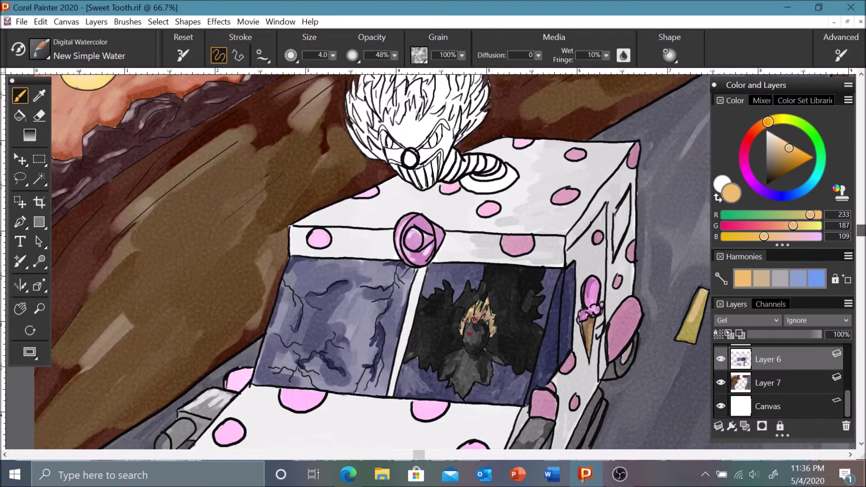
alt+click(451, 250)
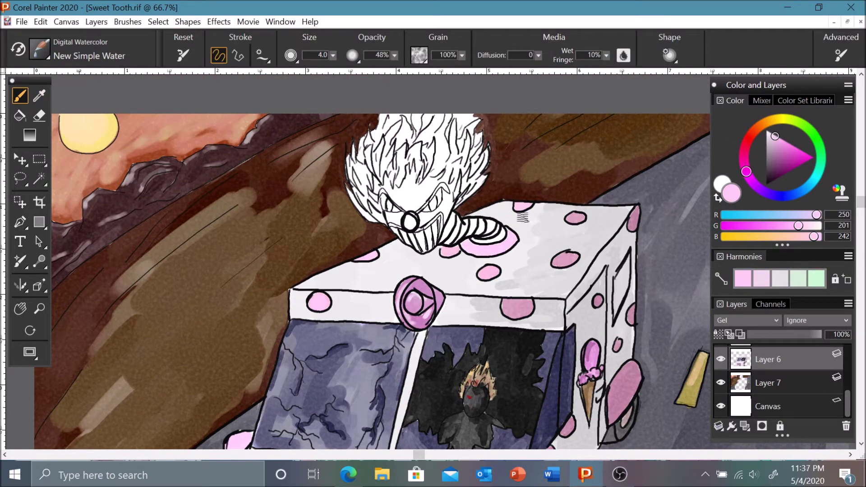
alt+click(510, 239)
click(746, 145)
click(797, 155)
key(])
mouse_move(463, 225)
mouse_down()
mouse_move(501, 228)
mouse_move(453, 232)
mouse_up()
alt+click(478, 235)
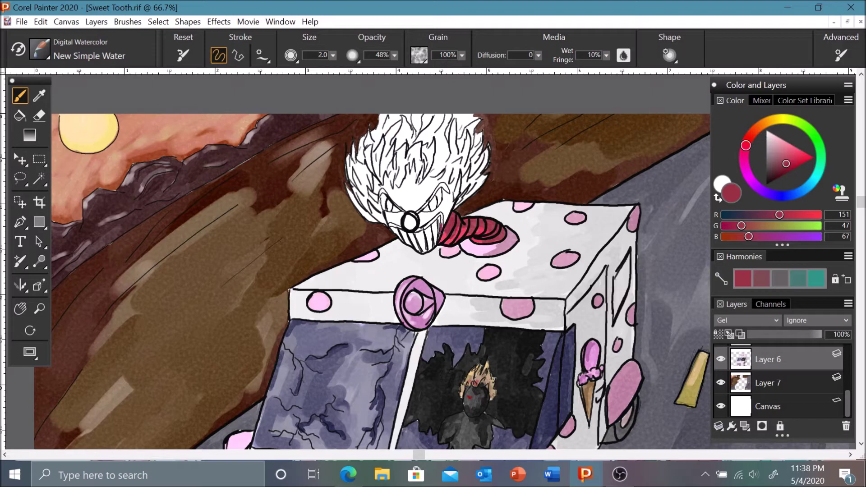
- Paint the clown's face light gray (RGB 235, 235, 235) and shade it with a darker gray (RGB 210, 210, 210)
alt+click(430, 224)
key(])
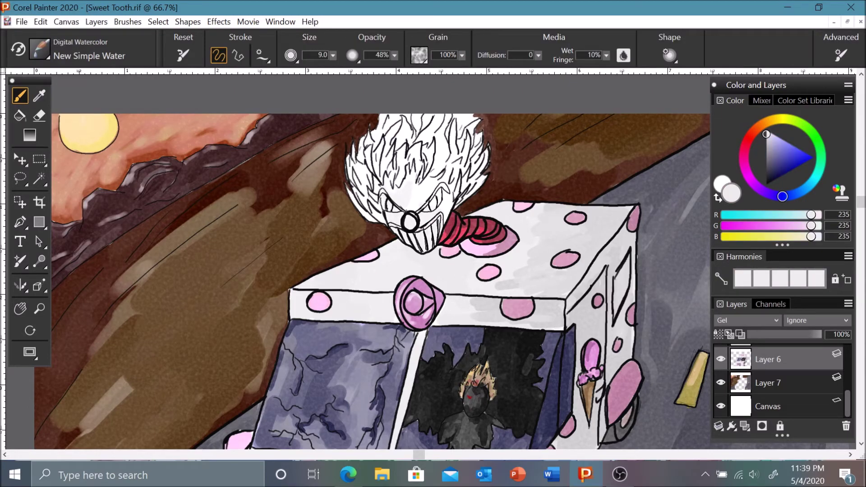
alt+click(430, 190)
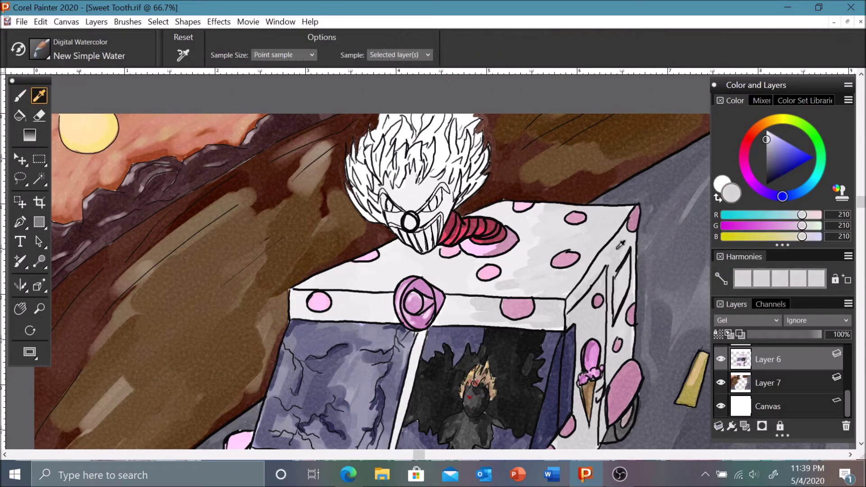
- Paint the clown's lips dark red (RGB 144, 45, 59) and his nose bright red (RGB 230, 68, 95), shaded with RGB 155, 56, 73
alt+click(451, 227)
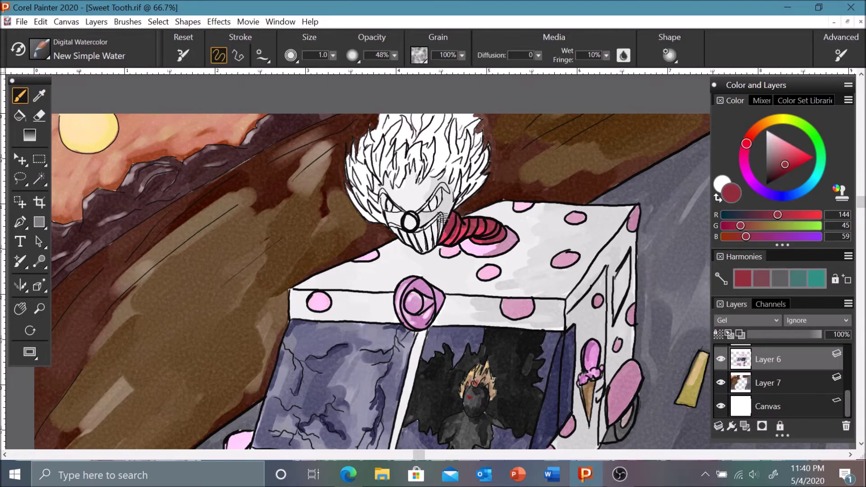
key([)
key(ctrl+plus)
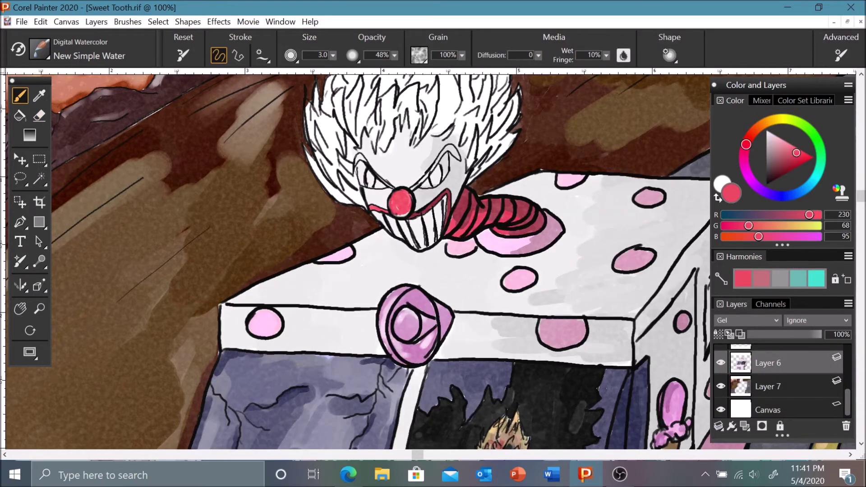
alt+click(402, 211)
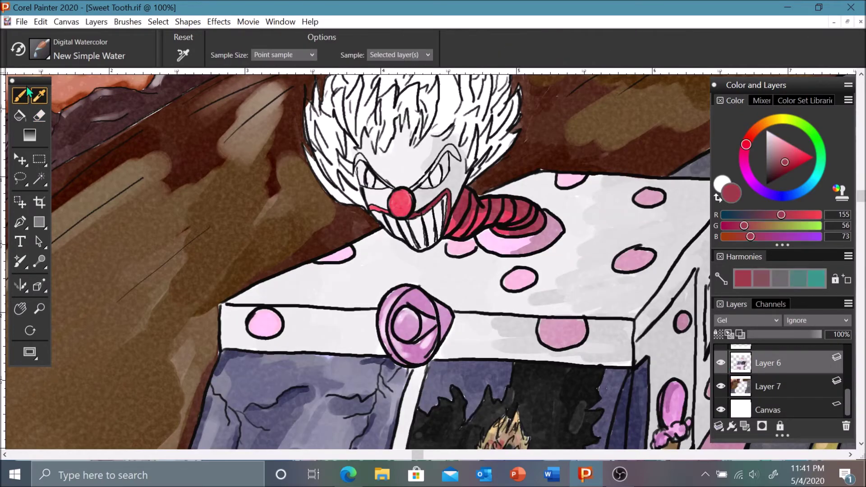
- Paint the clown's brow makeup blue-violet (RGB 122, 122, 234) and his eyes tan with red irises and black pupils
alt+click(425, 161)
mouse_move(783, 147)
mouse_down()
mouse_move(781, 163)
mouse_move(787, 147)
mouse_up()
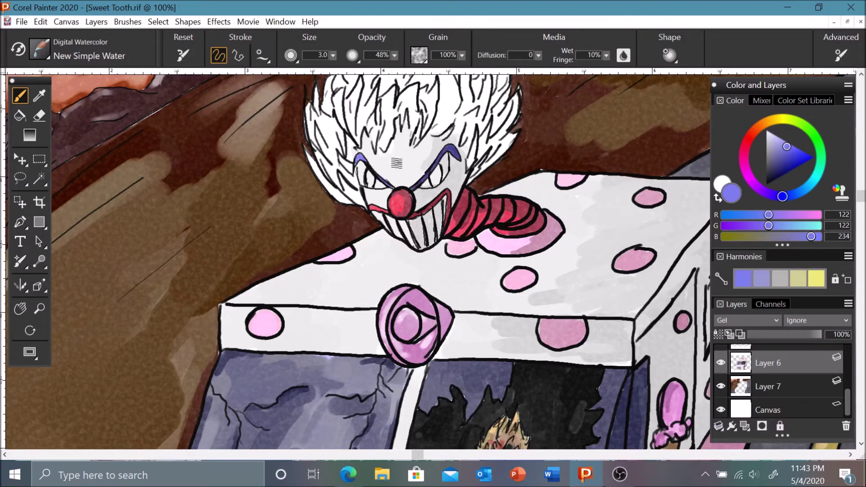
alt+click(444, 164)
drag(780, 130, 781, 148)
drag(363, 168, 371, 185)
alt+click(435, 180)
alt+click(435, 164)
alt+click(437, 177)
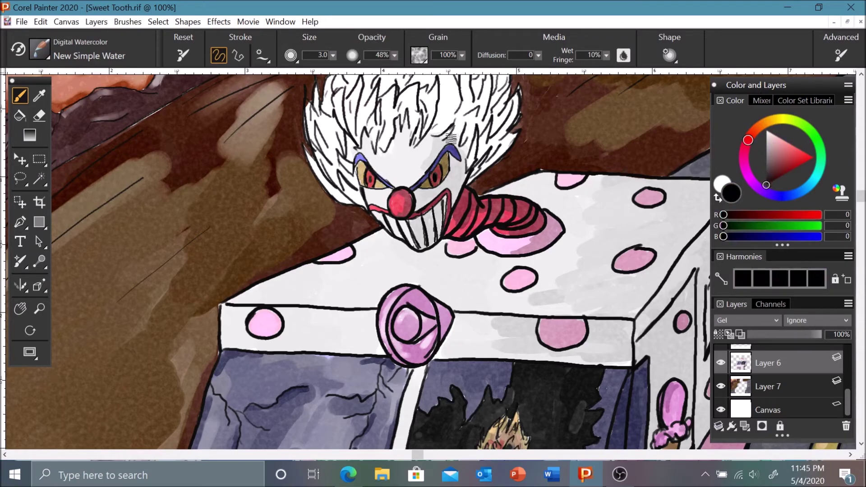
alt+click(483, 112)
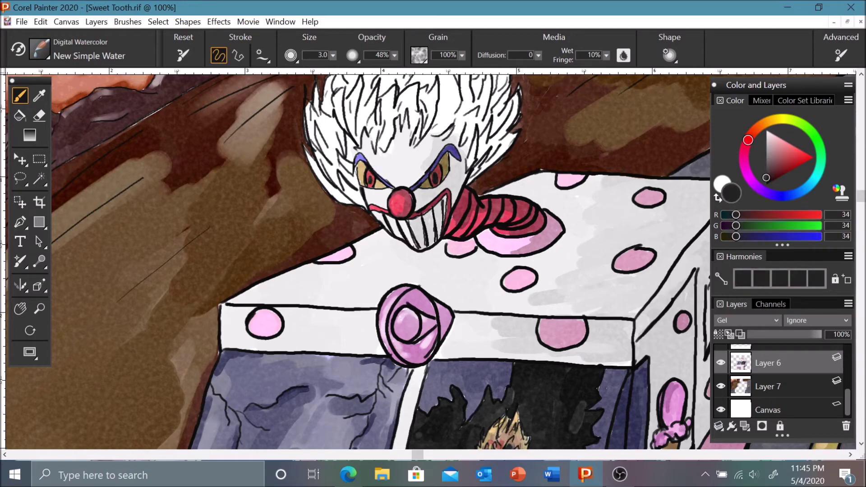
- Fill the clown's flame-like hair with a yellow base color
scroll(483, 113, up, 3)
scroll(381, 271, up, 1)
click(778, 120)
click(788, 152)
mouse_move(433, 108)
mouse_down()
mouse_move(469, 199)
mouse_move(433, 149)
mouse_move(334, 244)
mouse_move(316, 180)
mouse_move(336, 136)
mouse_move(361, 115)
mouse_up()
mouse_move(356, 207)
mouse_down()
mouse_move(397, 148)
mouse_move(428, 203)
mouse_up()
mouse_move(469, 234)
mouse_down()
mouse_move(492, 212)
mouse_move(509, 158)
mouse_move(492, 108)
mouse_move(500, 110)
mouse_up()
- Shade the roots and sides of the clown's yellow hair with orange (RGB 206, 142, 86) using a size 9 brush
click(762, 125)
key(bracketright)
key(bracketright)
key(bracketright)
key(bracketright)
key(bracketright)
drag(347, 266, 334, 211)
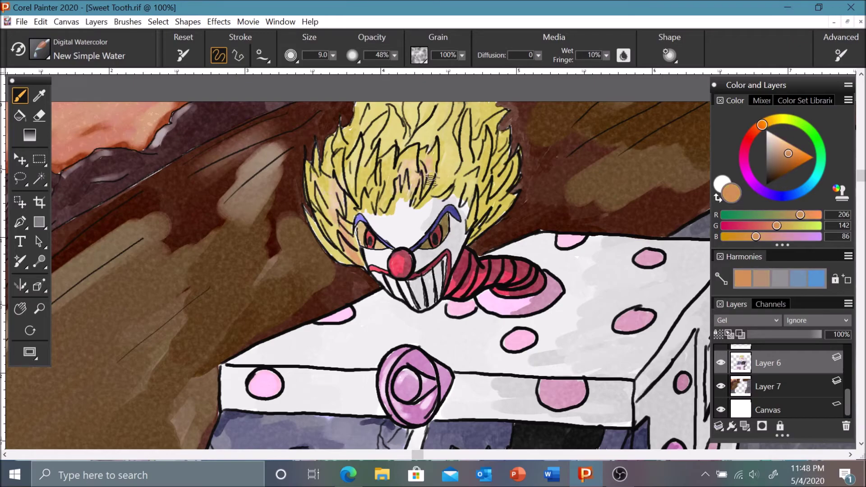
drag(451, 203, 483, 217)
drag(484, 176, 496, 100)
mouse_move(428, 189)
mouse_down()
mouse_move(451, 140)
mouse_move(492, 203)
mouse_up()
drag(361, 212, 397, 180)
drag(347, 246, 357, 228)
drag(487, 117, 496, 108)
drag(482, 183, 482, 144)
- Deepen the hair shading near the clown's face with reddish tones (RGB 199, 97, 81) using a size 6 brush
click(754, 131)
click(752, 134)
key(bracketleft)
key(bracketleft)
key(bracketleft)
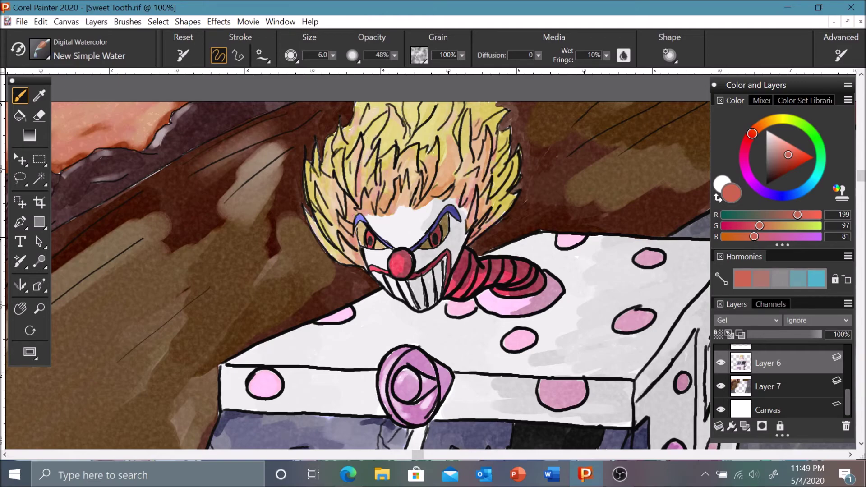
- Add a new layer for the truck's motion shading and reduce the brush size
key(ctrl+minus)
key(ctrl+minus)
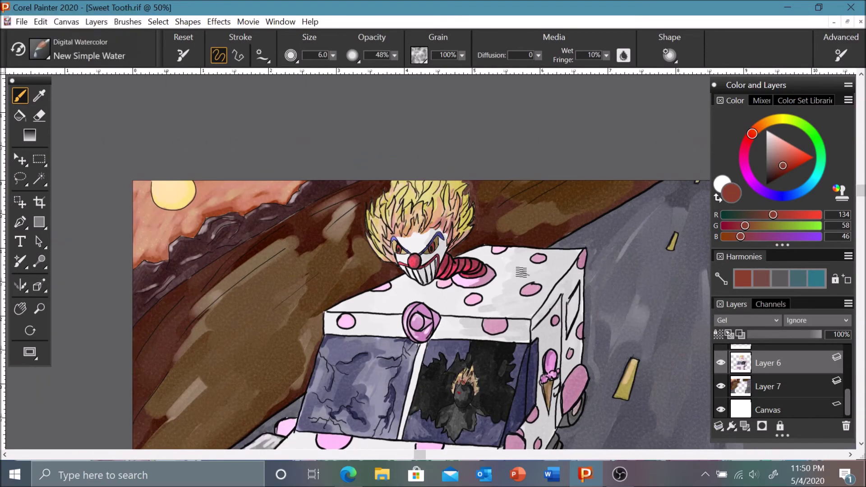
key(ctrl+shift+n)
key(bracketleft)
key(bracketleft)
key(bracketleft)
key(bracketleft)
- Try gray strokes sampled from the road (RGB 95, 91, 94) at 27% opacity and undo them
alt+click(604, 187)
key(2)
key(7)
key(ctrl+z)
key(ctrl+z)
key(ctrl+z)
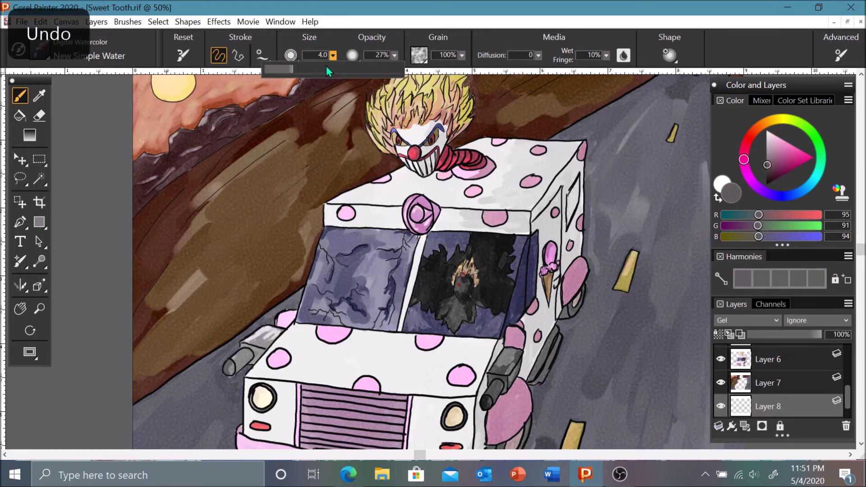
- Brush faint gray motion streaks along the truck's side and rear roof edge at 15% opacity
key(1)
key(5)
drag(586, 221, 547, 352)
drag(582, 130, 526, 194)
drag(569, 155, 533, 370)
- Try a streak from the road across the truck's side in a color sampled from the truck and undo it
alt+click(550, 204)
drag(623, 266, 549, 204)
key(ctrl+z)
- Add gray motion streaks (RGB 106, 106, 106) behind the truck with a size 26.4 brush at 21% opacity, undoing the stray strokes
alt+click(580, 185)
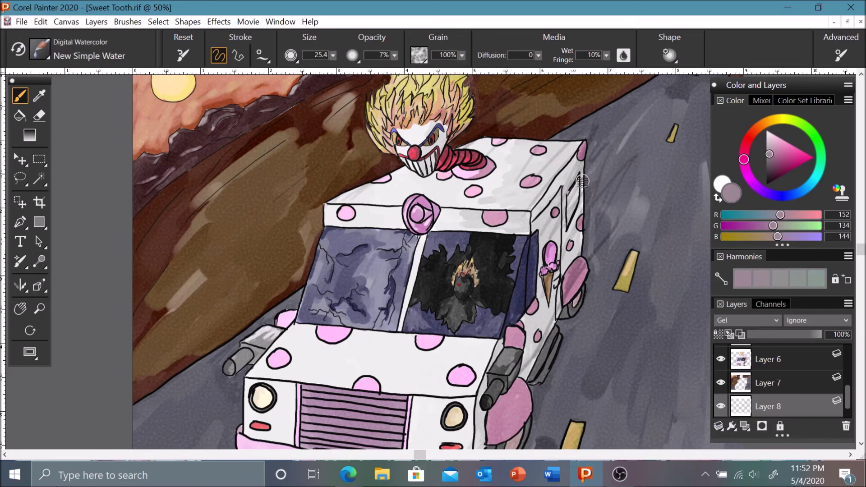
key(ctrl+z)
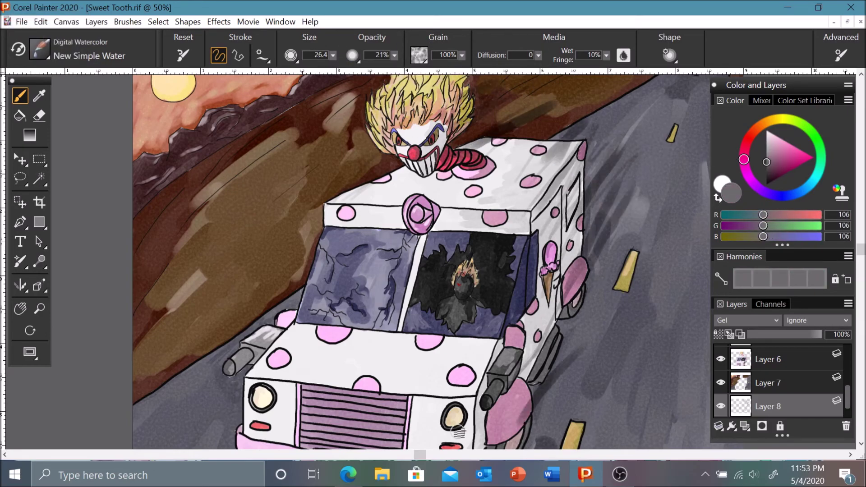
key(ctrl+z)
key(ctrl+z)
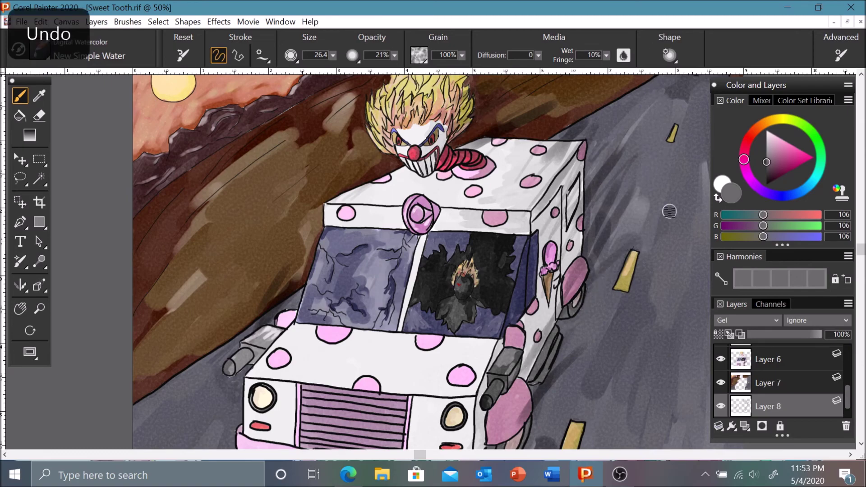
scroll(139, 241, down, 2)
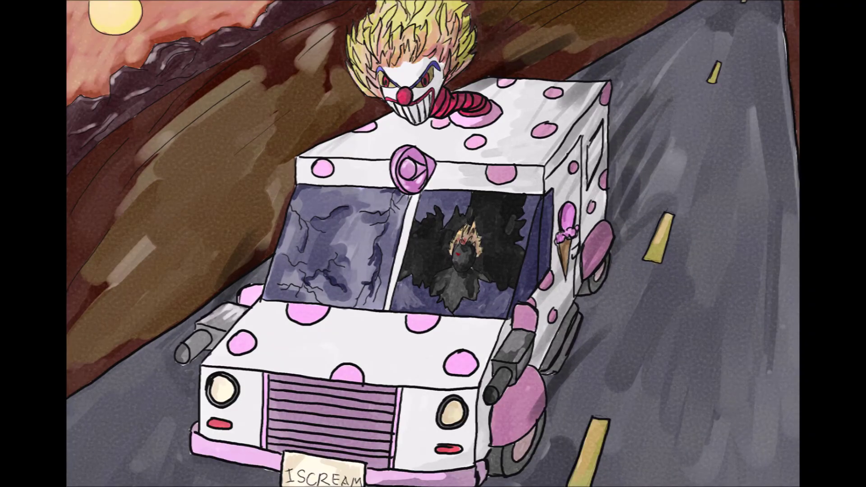